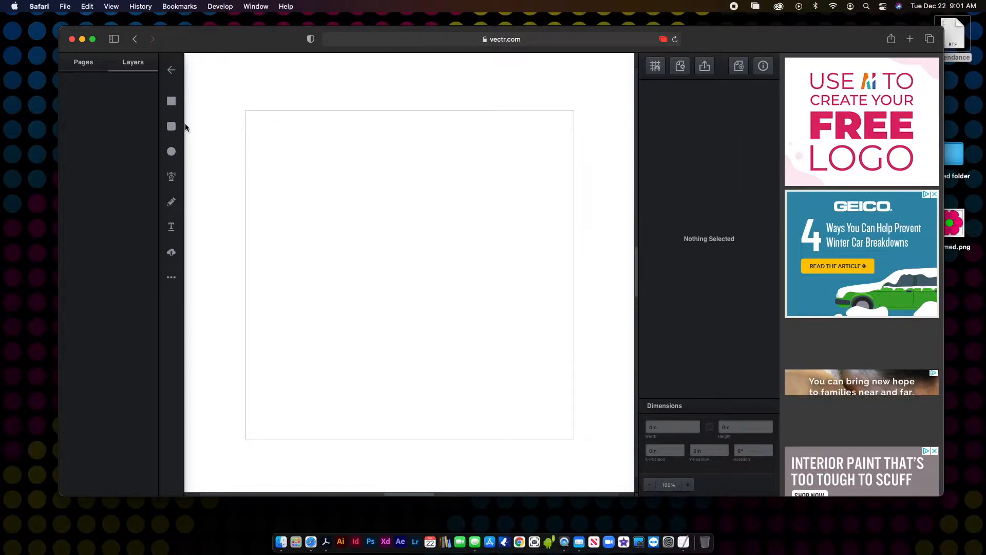
Step: Set the page size to 12 in wide by 15 in high and show the layer list
{"action": "left_click", "coordinate": [82, 71]}
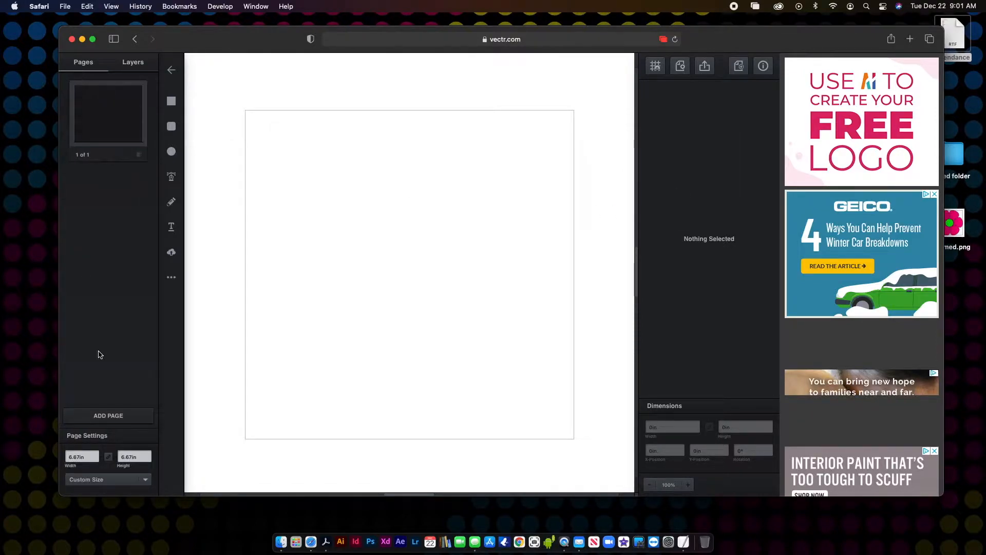
{"action": "type", "text": "12"}
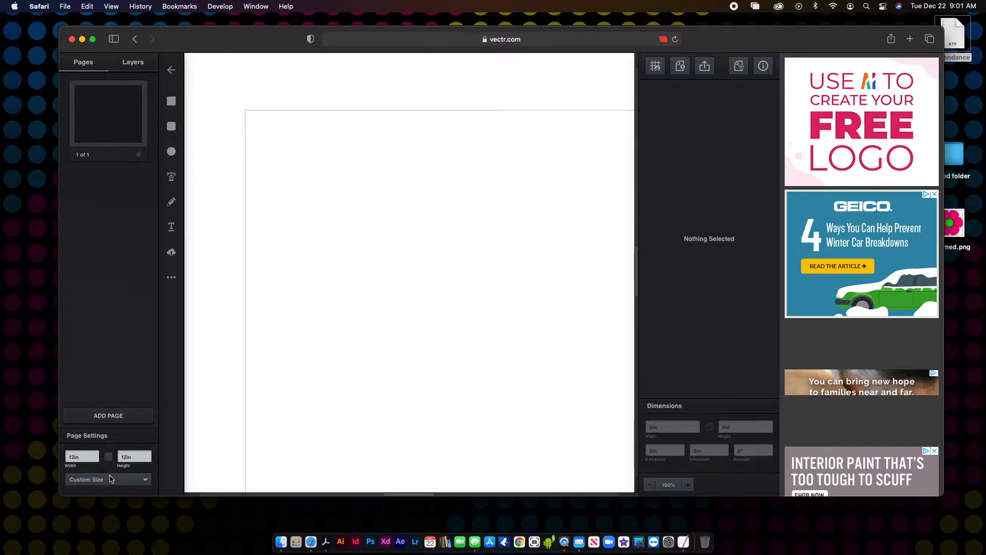
{"action": "type", "text": "15"}
{"action": "key", "text": "super+minus"}
{"action": "key", "text": "super+minus"}
{"action": "key", "text": "super+minus"}
{"action": "scroll", "coordinate": [462, 328], "scroll_direction": "down", "scroll_amount": 1}
{"action": "scroll", "coordinate": [462, 328], "scroll_direction": "right", "scroll_amount": 2}
{"action": "scroll", "coordinate": [334, 227], "scroll_direction": "down", "scroll_amount": 2}
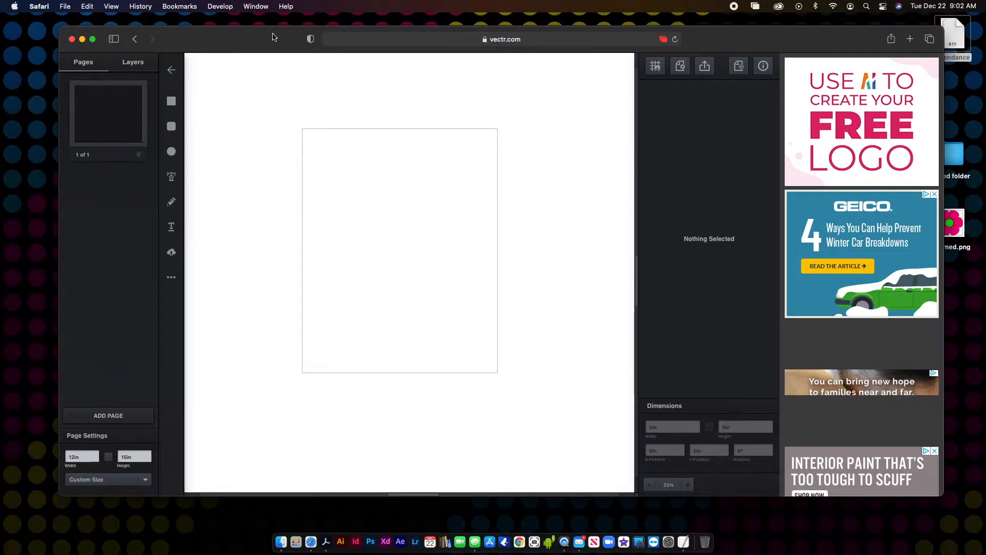
{"action": "left_click_drag", "start_coordinate": [274, 37], "coordinate": [275, 42]}
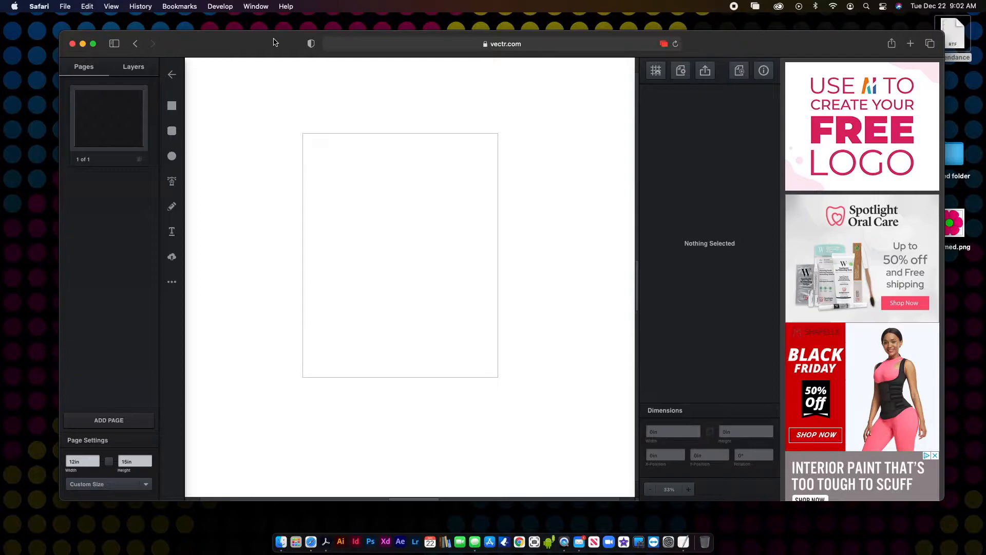
{"action": "left_click", "coordinate": [134, 67]}
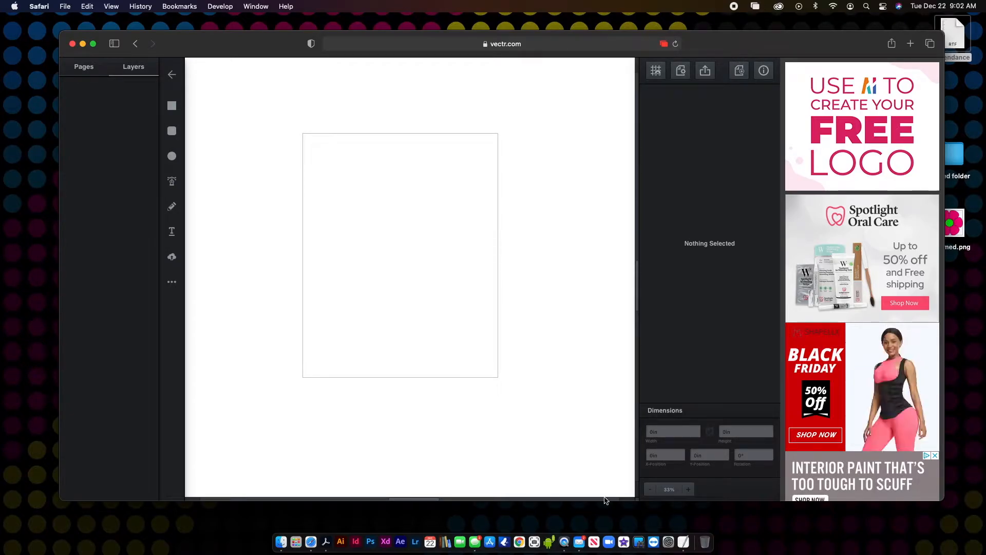
Step: Bring up the Google Meet window, minimize it and return to the Vectr drawing
{"action": "right_click", "coordinate": [311, 542]}
{"action": "left_click", "coordinate": [374, 418]}
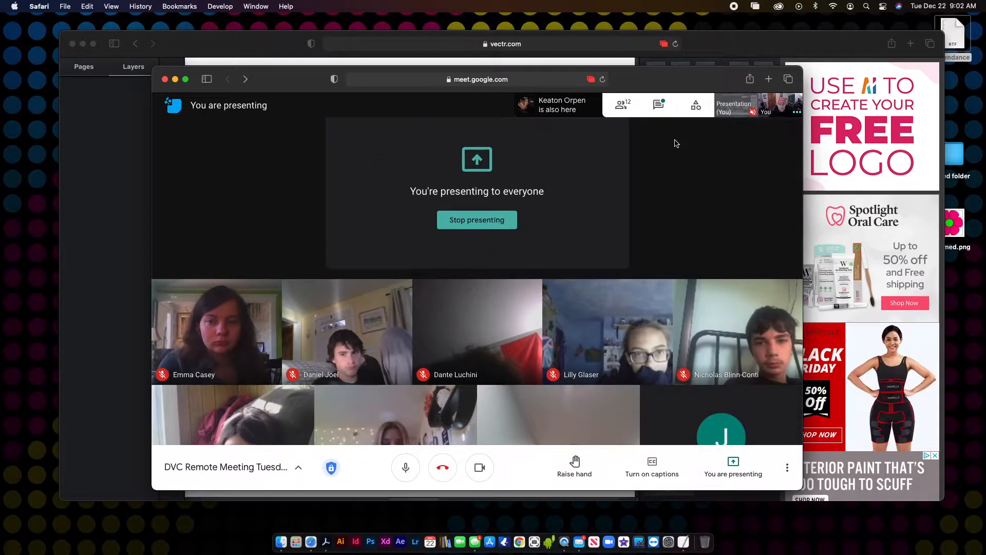
{"action": "left_click", "coordinate": [175, 79]}
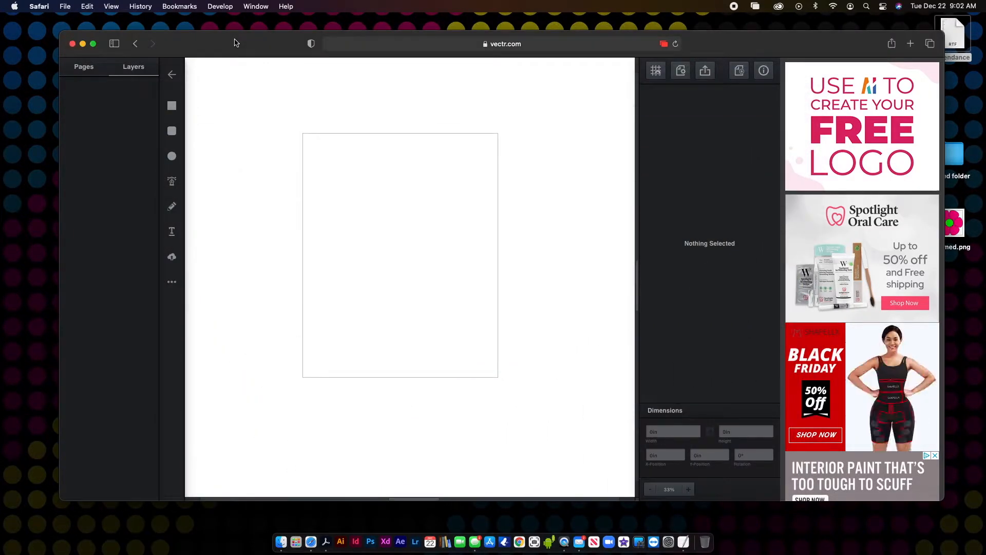
{"action": "left_click_drag", "start_coordinate": [271, 46], "coordinate": [263, 45]}
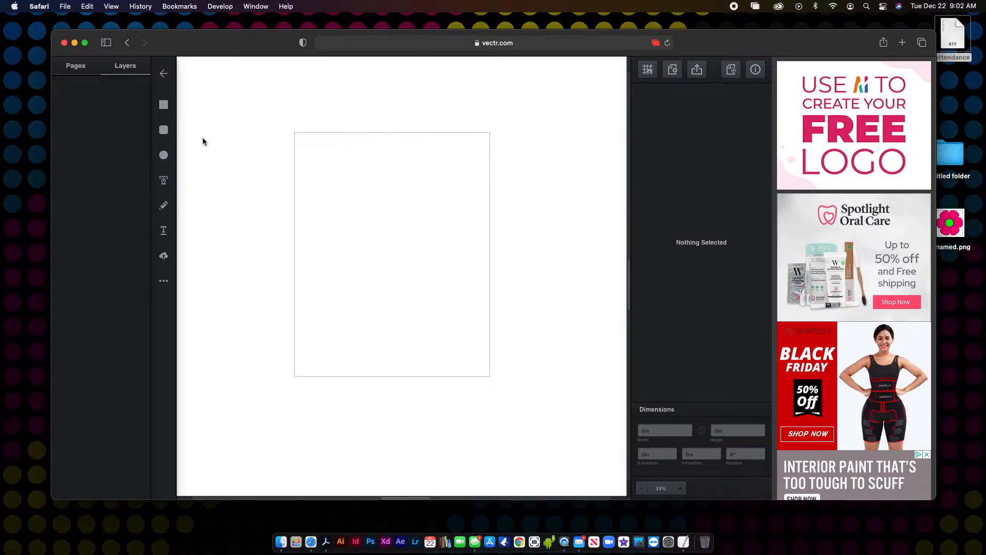
Step: Draw a rectangle about 7.8 by 6.53 in on the upper half of the page and fill it with bright blue
{"action": "left_click", "coordinate": [163, 105]}
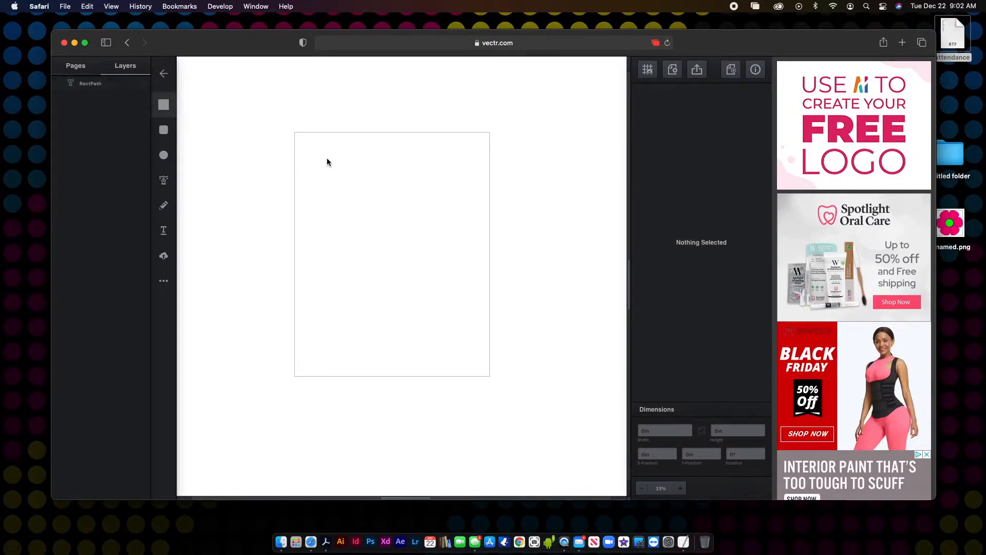
{"action": "left_click_drag", "start_coordinate": [326, 158], "coordinate": [454, 264]}
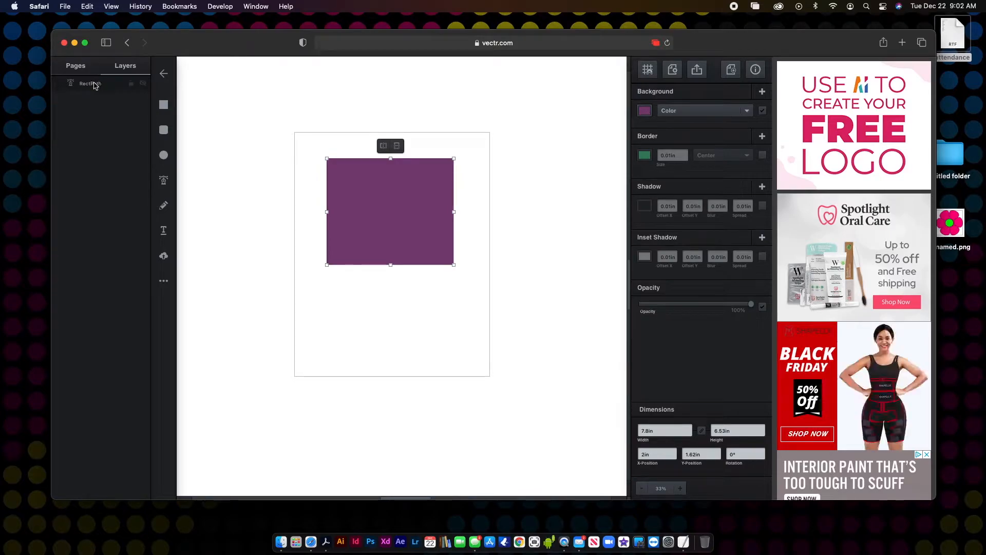
{"action": "left_click", "coordinate": [646, 112]}
{"action": "left_click", "coordinate": [593, 104]}
{"action": "left_click", "coordinate": [622, 77]}
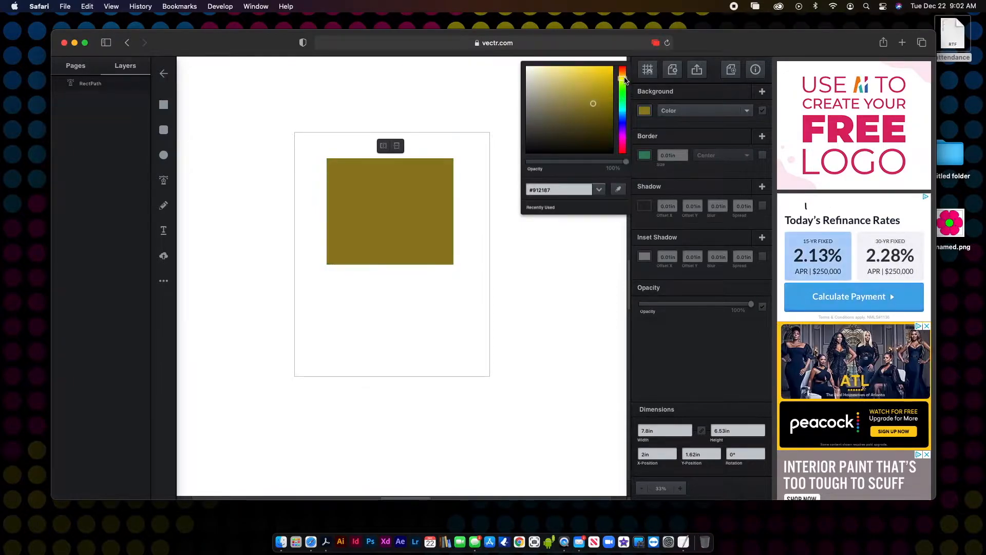
{"action": "left_click", "coordinate": [622, 117]}
{"action": "left_click", "coordinate": [609, 76]}
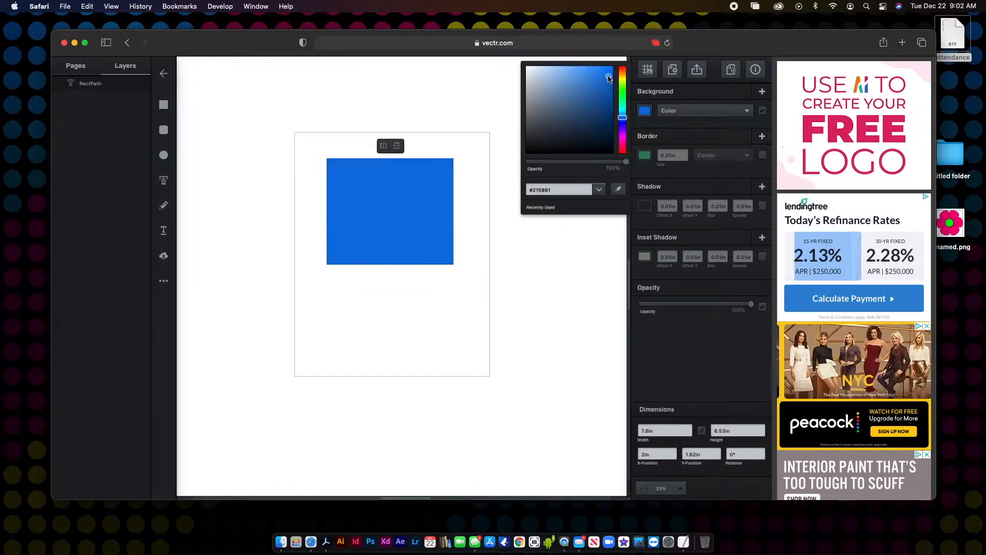
{"action": "left_click", "coordinate": [661, 151]}
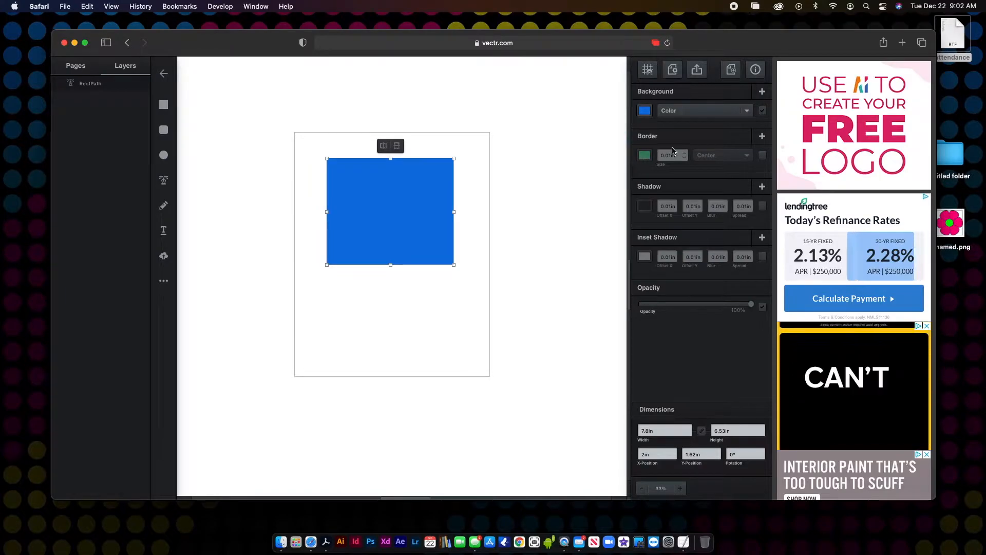
Step: Add a dark green border, colour #1a7045, to the blue rectangle
{"action": "left_click", "coordinate": [644, 157]}
{"action": "left_click", "coordinate": [591, 132]}
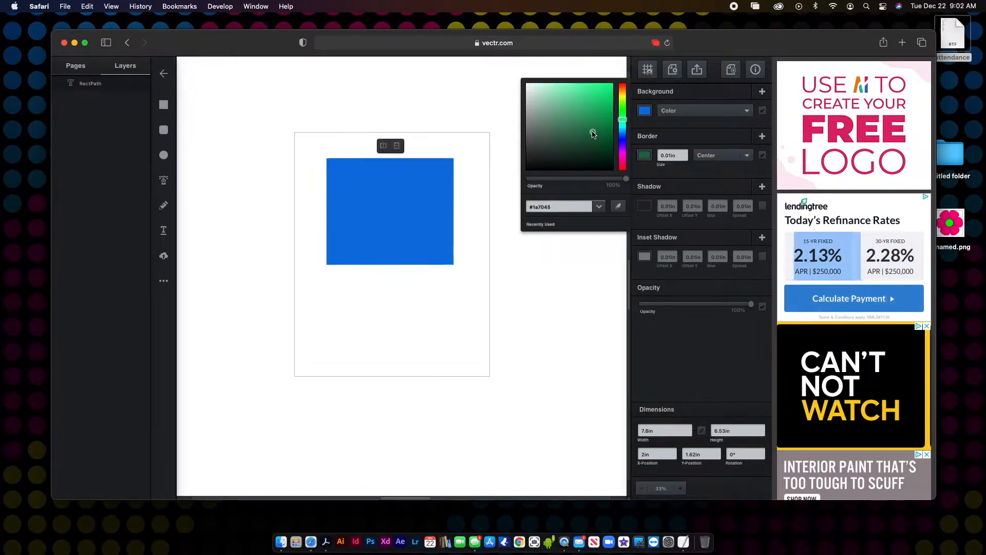
{"action": "left_click", "coordinate": [692, 133]}
Step: Try different border sizes on the blue rectangle, ending at 2 in
{"action": "left_click", "coordinate": [686, 153]}
{"action": "left_click", "coordinate": [685, 153]}
{"action": "left_click", "coordinate": [685, 153]}
{"action": "left_click", "coordinate": [686, 157]}
{"action": "left_click", "coordinate": [685, 157]}
{"action": "left_click", "coordinate": [685, 157]}
{"action": "left_click", "coordinate": [685, 153]}
{"action": "left_click", "coordinate": [685, 158]}
{"action": "left_click", "coordinate": [685, 153]}
{"action": "left_click", "coordinate": [685, 157]}
{"action": "left_click", "coordinate": [685, 153]}
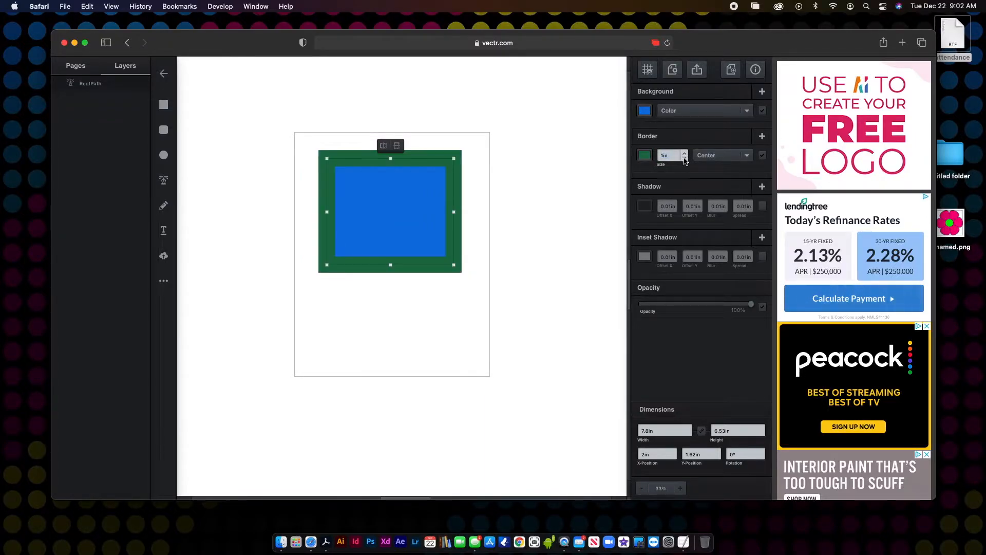
{"action": "left_click", "coordinate": [685, 157]}
{"action": "type", "text": "2"}
{"action": "key", "text": "Return"}
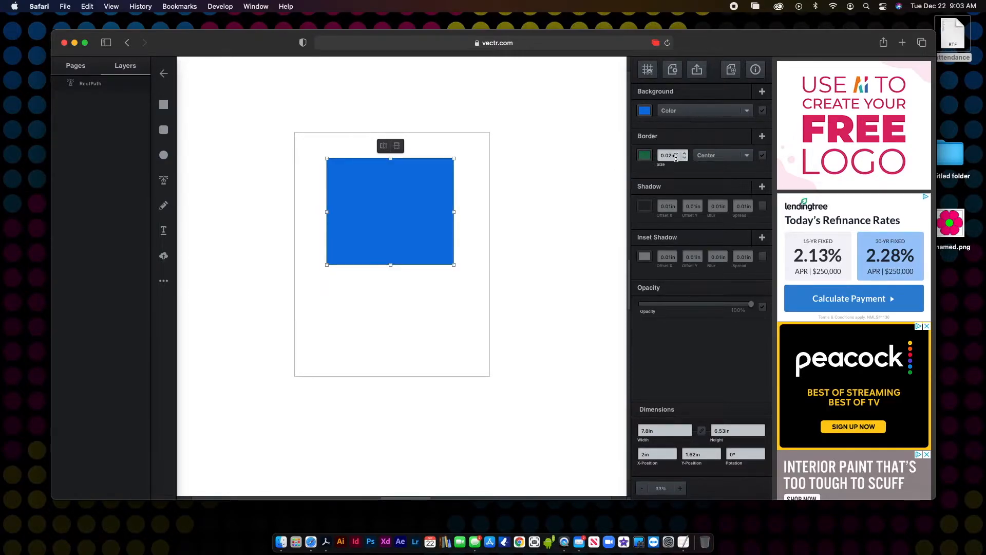
{"action": "left_click", "coordinate": [686, 153]}
{"action": "left_click", "coordinate": [686, 153]}
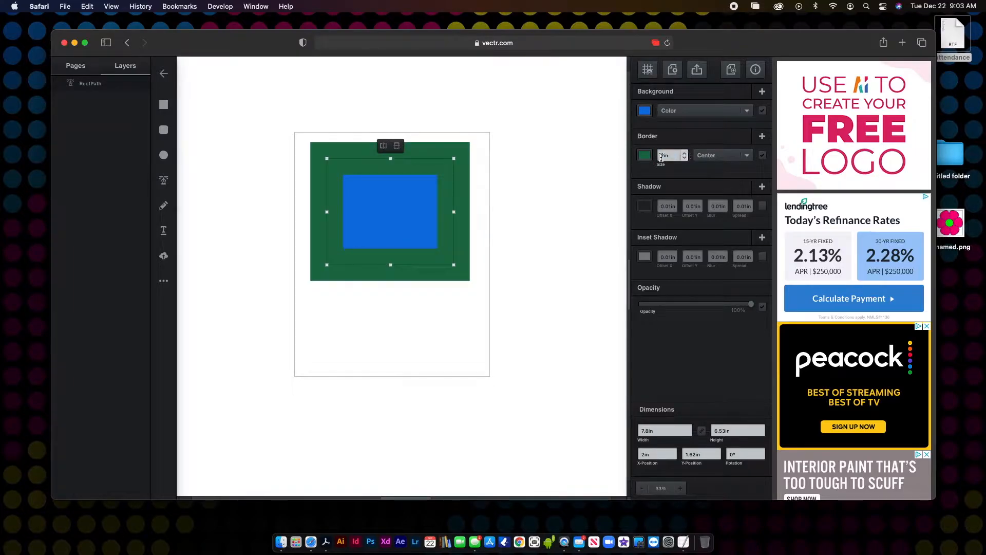
Step: Change the document's measurement unit to Points (pt)
{"action": "left_click", "coordinate": [673, 69]}
{"action": "left_click", "coordinate": [663, 132]}
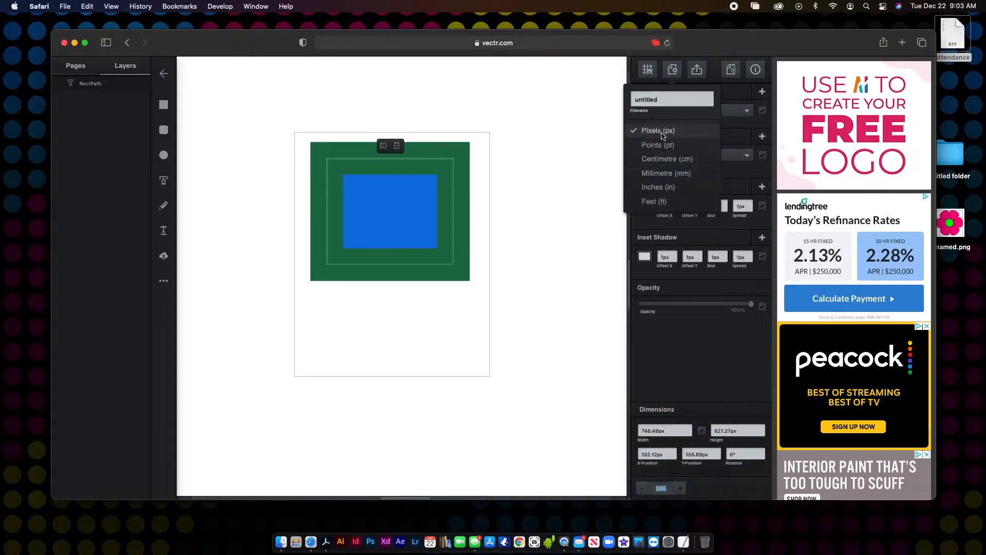
{"action": "left_click", "coordinate": [661, 145]}
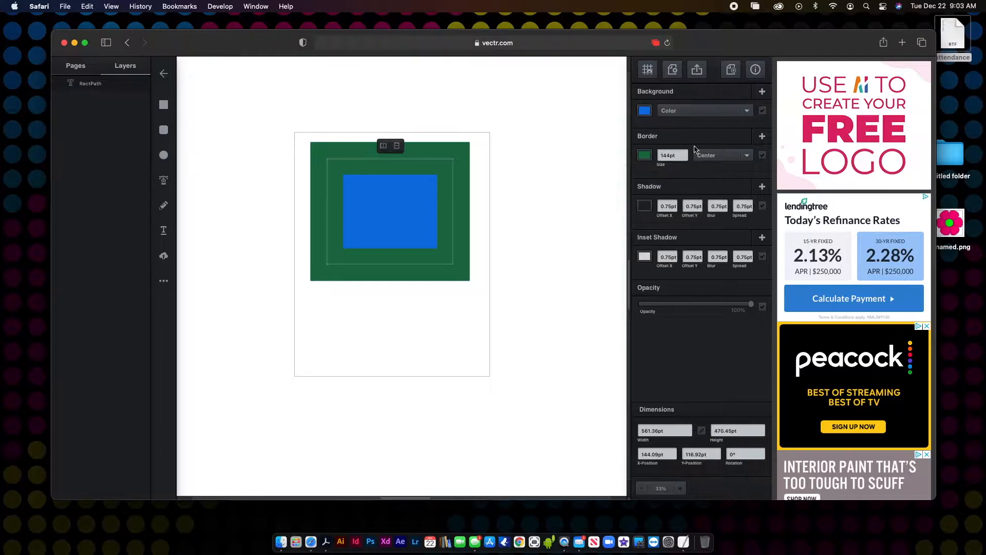
Step: Set the blue rectangle's border size to 20 pt
{"action": "left_click", "coordinate": [685, 159]}
{"action": "left_click", "coordinate": [685, 158]}
{"action": "left_click", "coordinate": [685, 158]}
{"action": "left_click", "coordinate": [684, 159]}
{"action": "left_click", "coordinate": [684, 158]}
{"action": "left_click", "coordinate": [685, 158]}
{"action": "left_click", "coordinate": [684, 158]}
{"action": "double_click", "coordinate": [671, 155]}
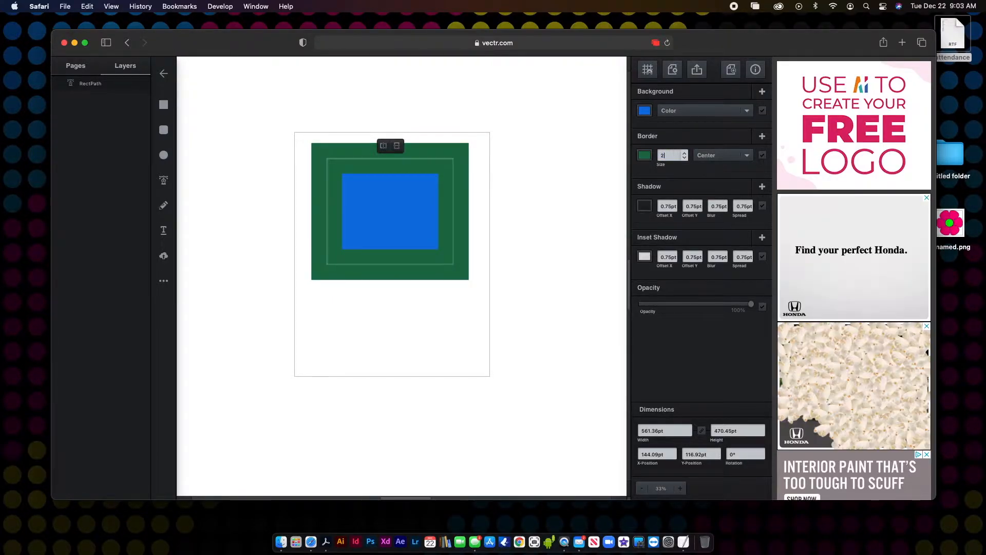
{"action": "type", "text": "20"}
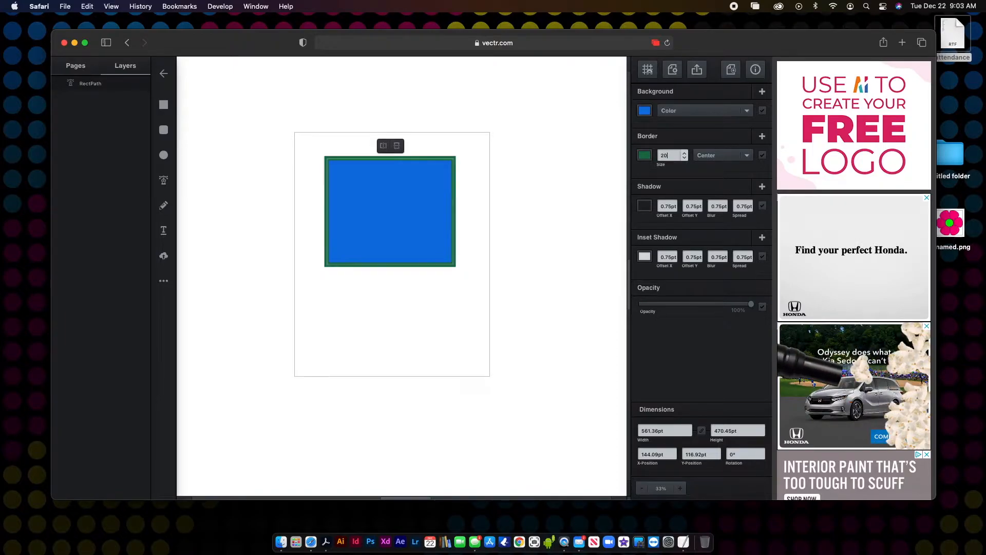
{"action": "key", "text": "Return"}
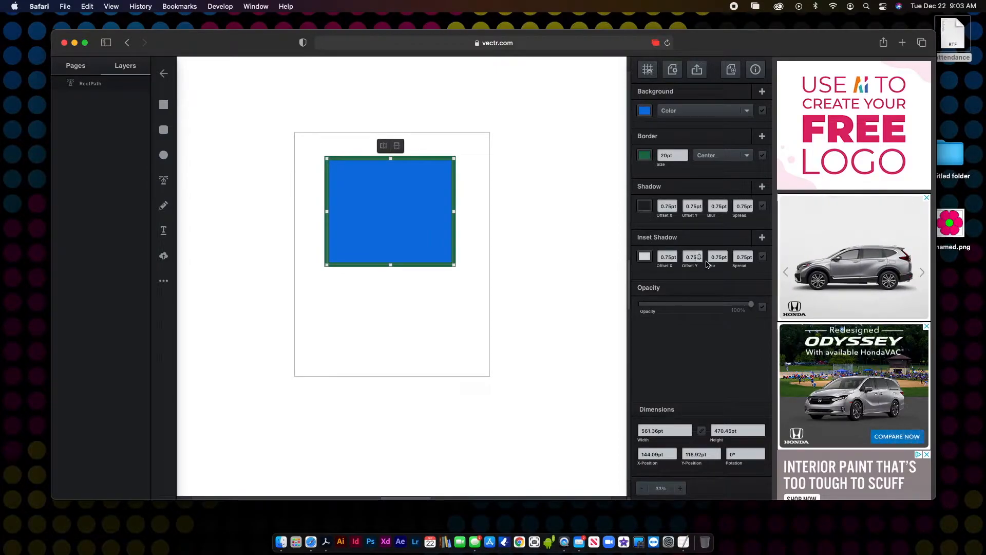
Step: Lower the blue rectangle's opacity to about 92% and delete the rectangle
{"action": "left_click", "coordinate": [753, 306]}
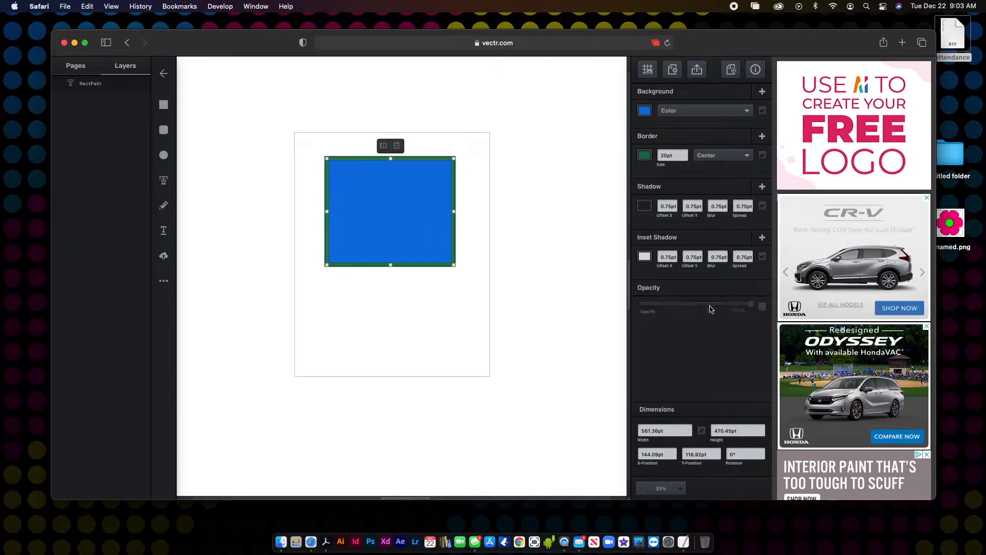
{"action": "left_click", "coordinate": [762, 307]}
{"action": "mouse_move", "coordinate": [751, 308]}
{"action": "left_mouse_down"}
{"action": "mouse_move", "coordinate": [681, 308]}
{"action": "mouse_move", "coordinate": [742, 308]}
{"action": "left_mouse_up"}
{"action": "left_click", "coordinate": [341, 208]}
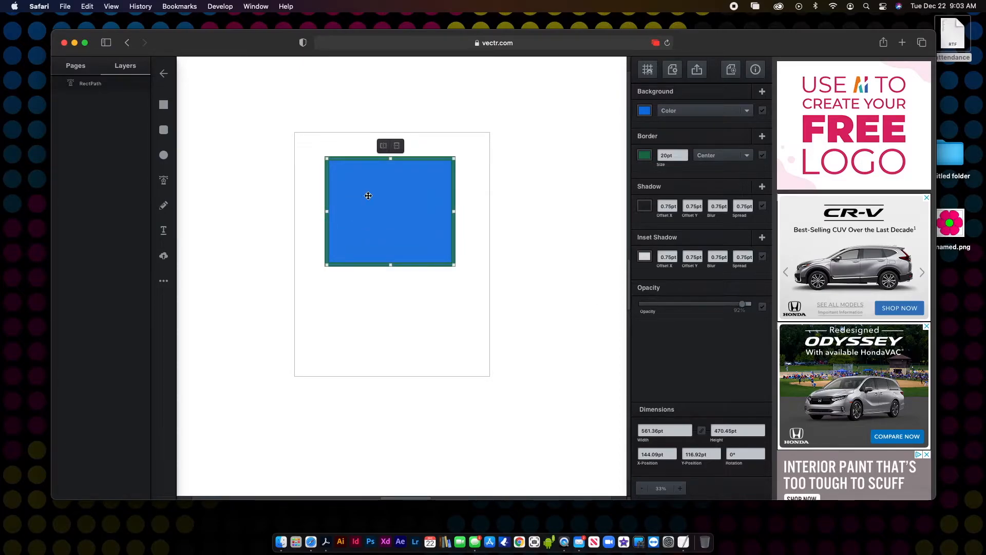
{"action": "key", "text": "BackSpace"}
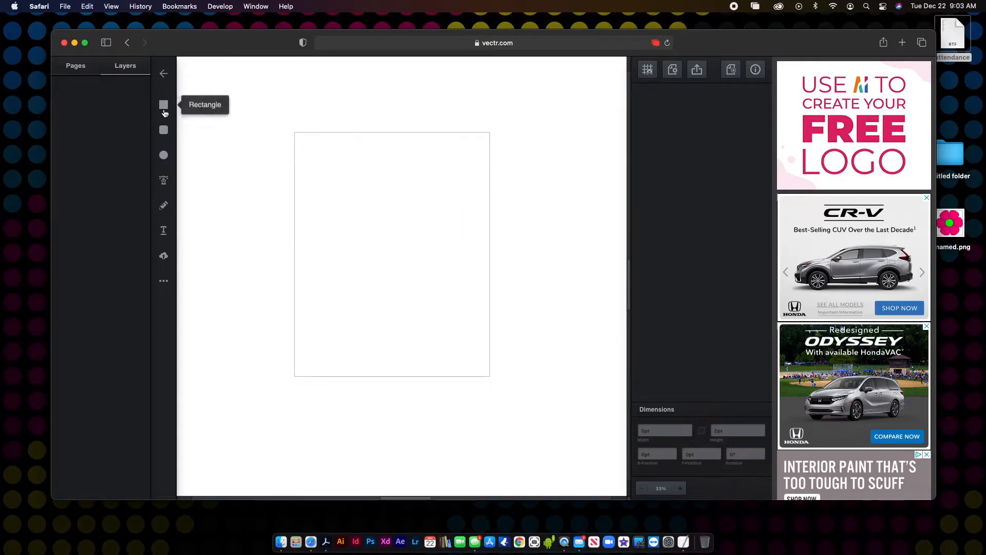
Step: Draw a circle about 480 pt in diameter and place it near the middle of the page, slightly up and left
{"action": "left_click", "coordinate": [164, 155]}
{"action": "left_click_drag", "start_coordinate": [364, 207], "coordinate": [473, 315]}
{"action": "left_click_drag", "start_coordinate": [425, 257], "coordinate": [384, 229]}
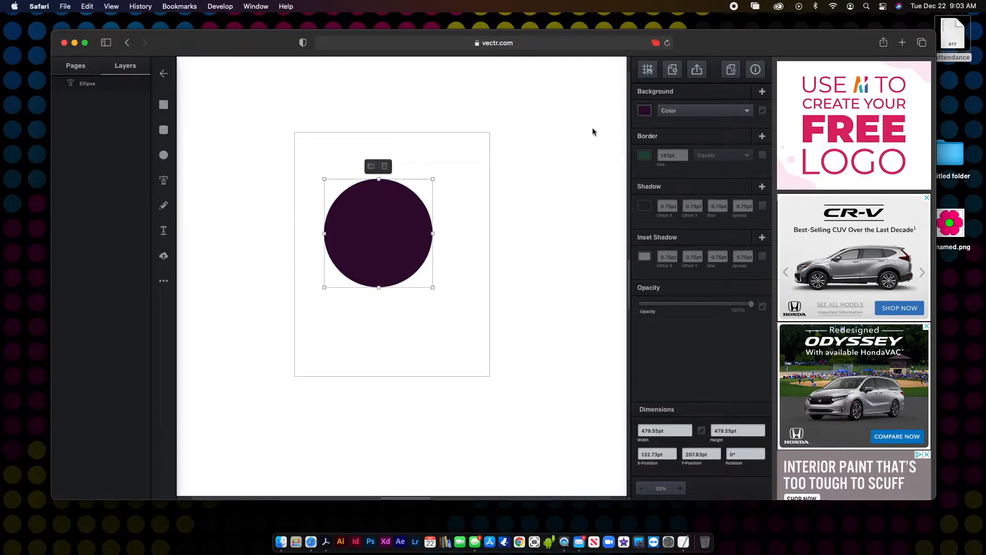
Step: Fill the circle with bright green
{"action": "left_click", "coordinate": [649, 115]}
{"action": "left_click_drag", "start_coordinate": [623, 126], "coordinate": [623, 88]}
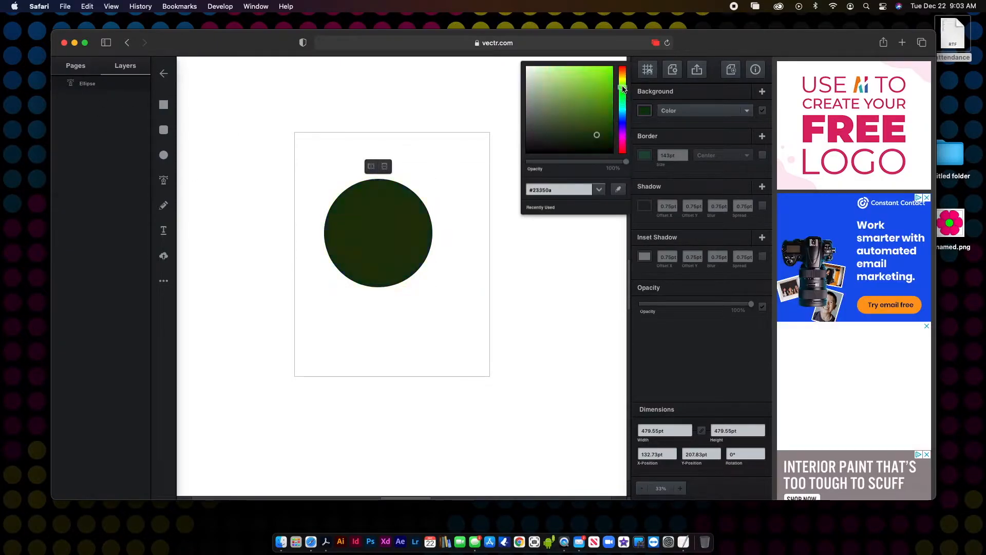
{"action": "left_click", "coordinate": [608, 86]}
{"action": "left_click", "coordinate": [701, 93]}
Step: Give the circle a very dark green border with a size of 8 pt
{"action": "left_click", "coordinate": [645, 155]}
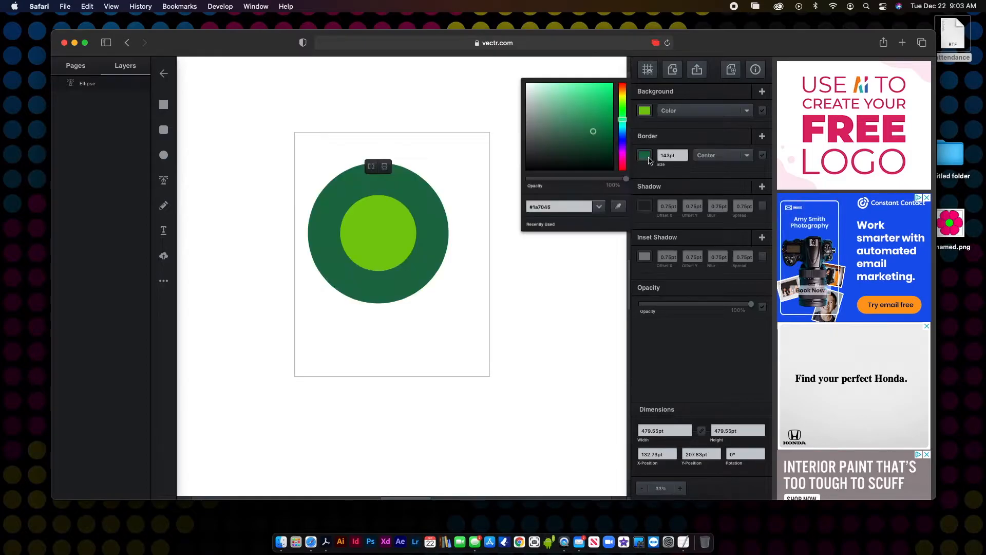
{"action": "left_click", "coordinate": [599, 154]}
{"action": "left_click", "coordinate": [646, 156]}
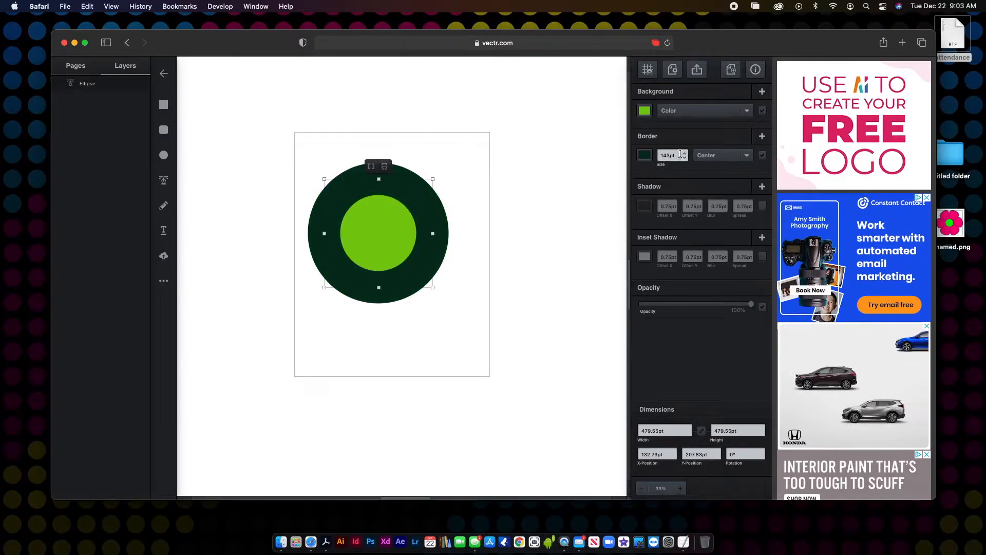
{"action": "type", "text": "8"}
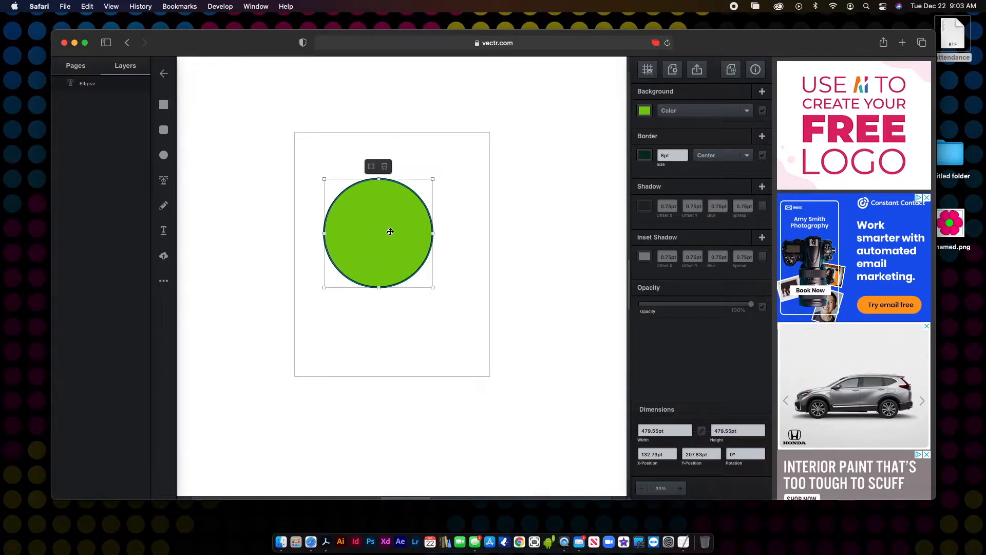
Step: Move the green circle slightly to the left and delete it
{"action": "left_click_drag", "start_coordinate": [390, 231], "coordinate": [378, 230]}
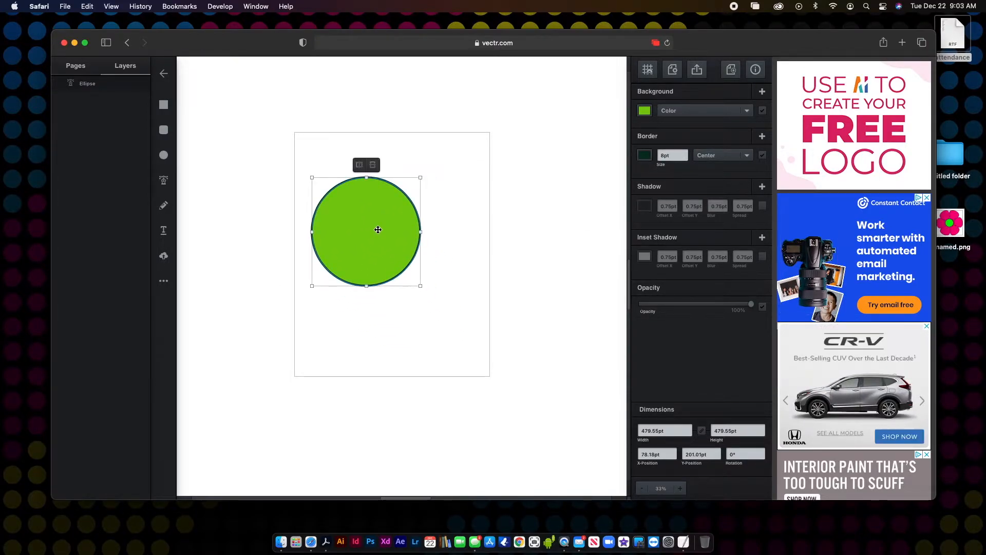
{"action": "key", "text": "BackSpace"}
Step: Draw a closed four-sided path about 716 by 920 pt across most of the page with the Pen tool
{"action": "left_click", "coordinate": [164, 180]}
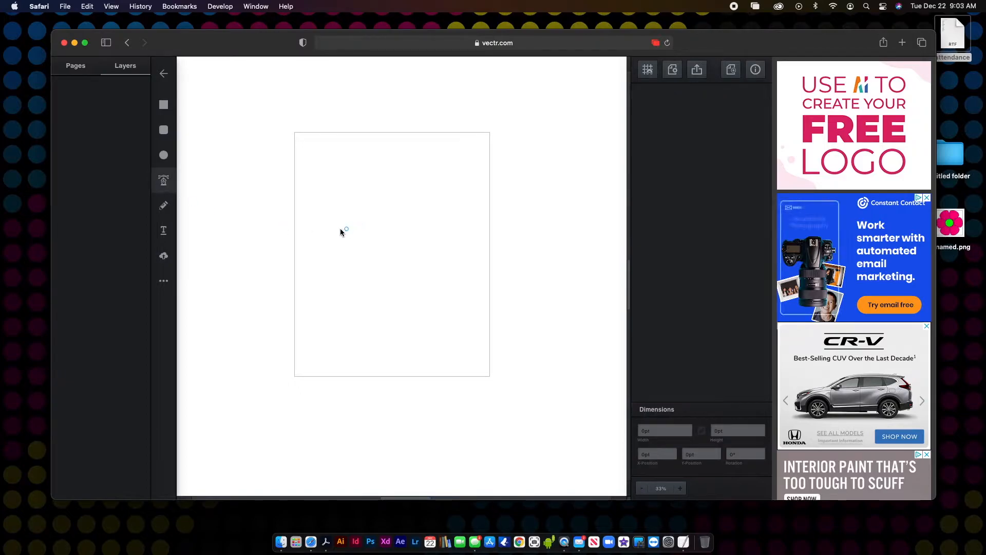
{"action": "left_click", "coordinate": [312, 227]}
{"action": "left_click", "coordinate": [442, 147]}
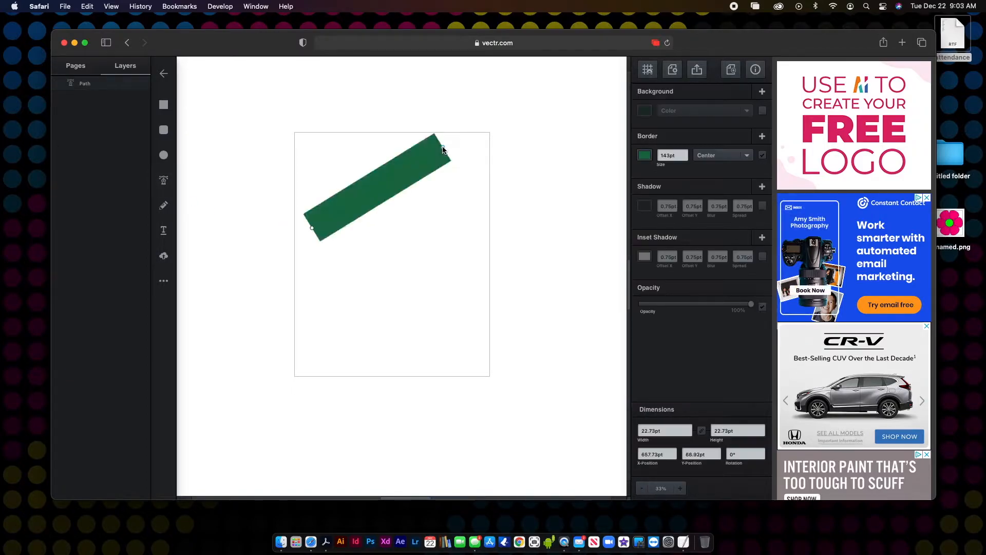
{"action": "left_click", "coordinate": [470, 315]}
{"action": "left_click", "coordinate": [309, 355]}
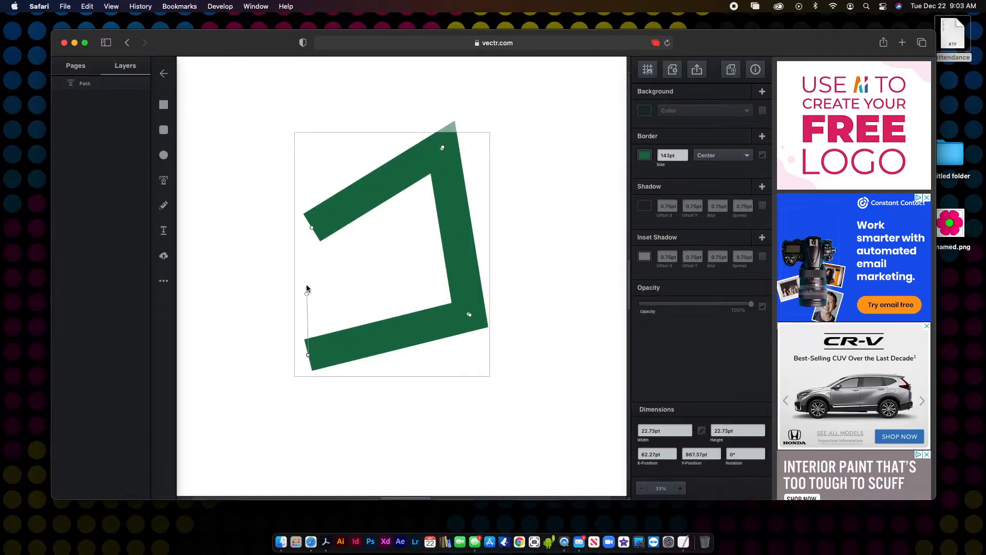
{"action": "left_click", "coordinate": [312, 228]}
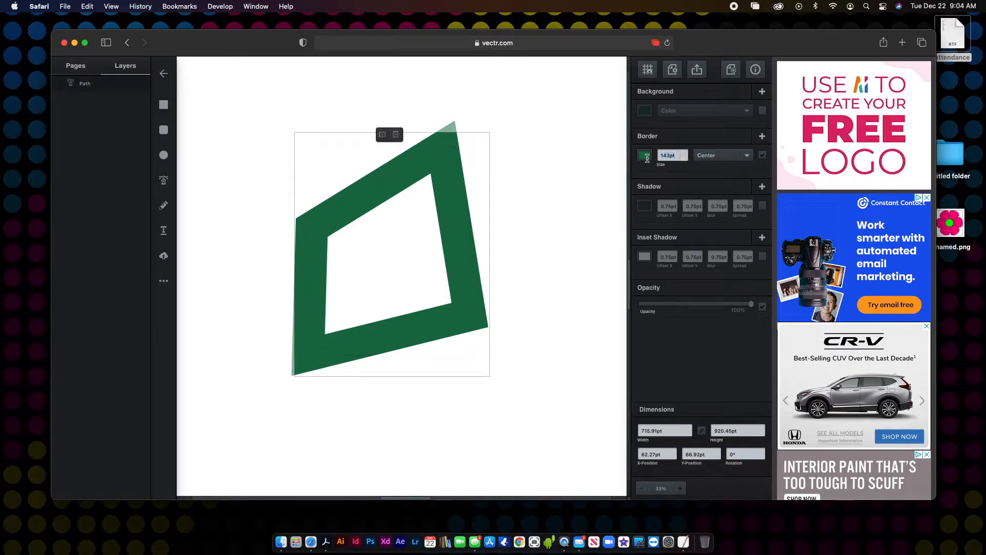
Step: Set the four-sided path's border size to 20 pt and shift the path slightly upward on the page
{"action": "type", "text": "20"}
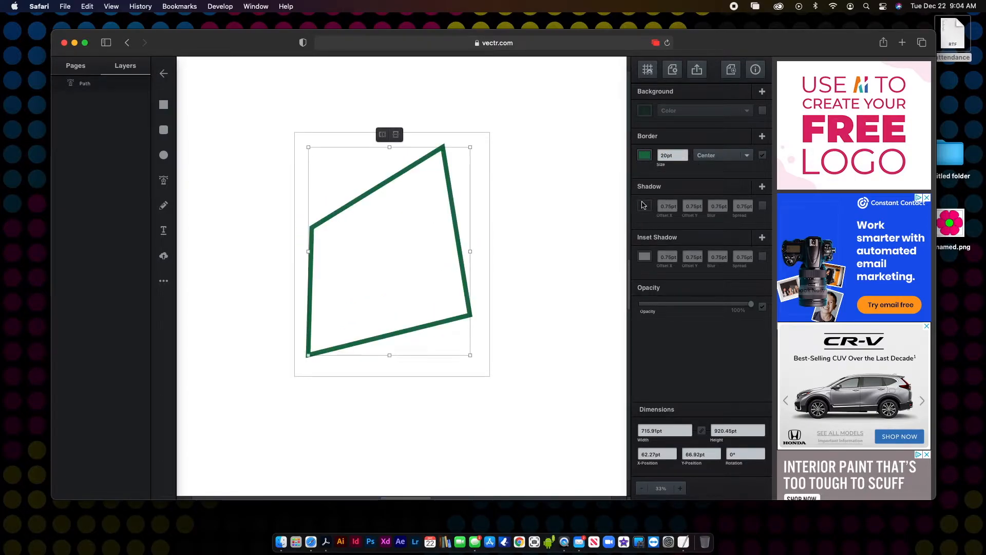
{"action": "mouse_move", "coordinate": [379, 186]}
{"action": "left_mouse_down"}
{"action": "mouse_move", "coordinate": [423, 192]}
{"action": "mouse_move", "coordinate": [380, 180]}
{"action": "left_mouse_up"}
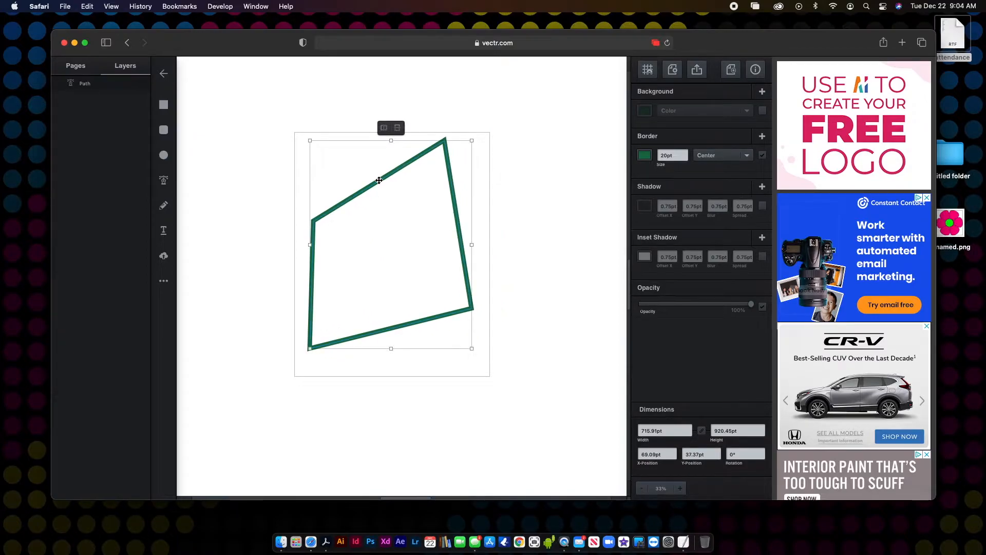
Step: Add two anchor points along the path's upper slanted edge and three along its right edge
{"action": "double_click", "coordinate": [379, 181]}
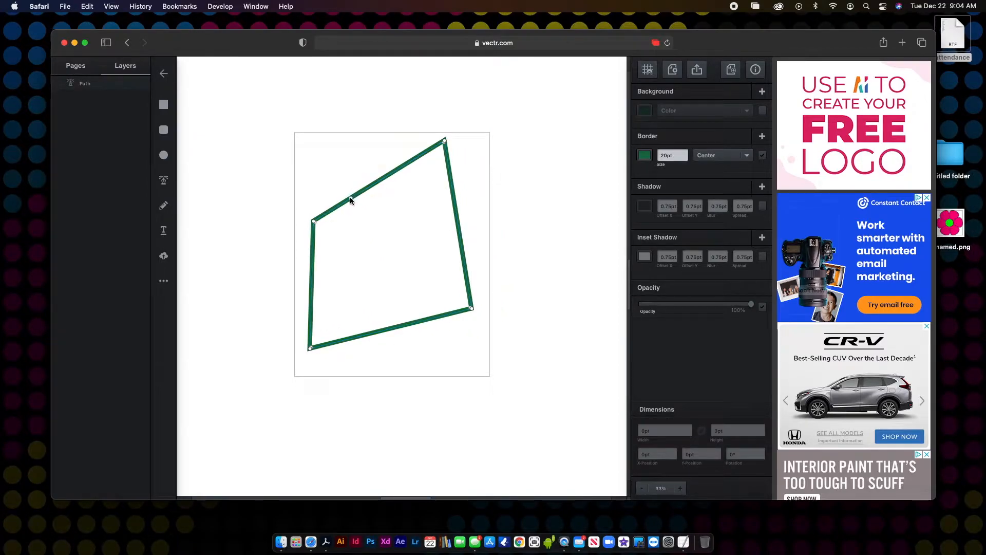
{"action": "left_click", "coordinate": [349, 198]}
{"action": "left_click", "coordinate": [395, 171]}
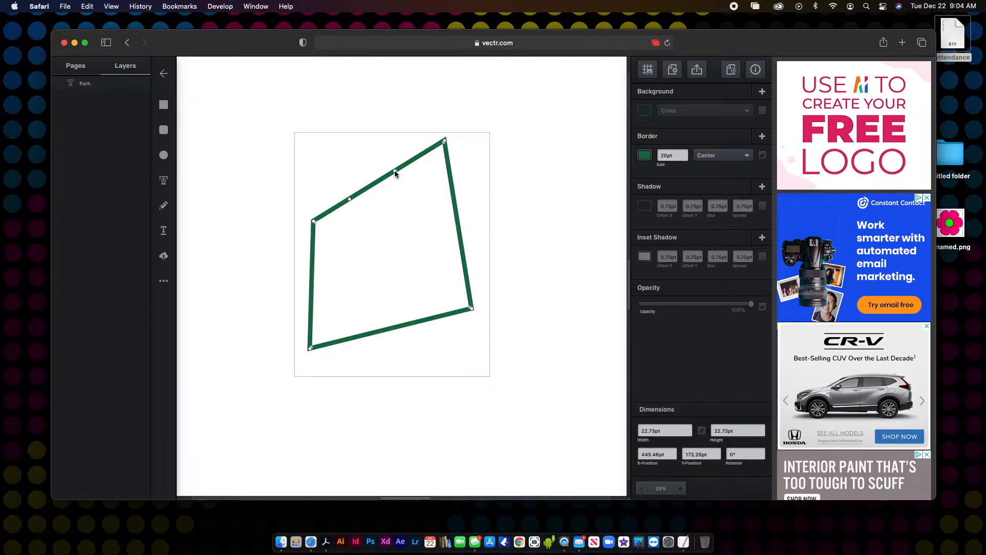
{"action": "left_click", "coordinate": [452, 178]}
{"action": "left_click", "coordinate": [457, 224]}
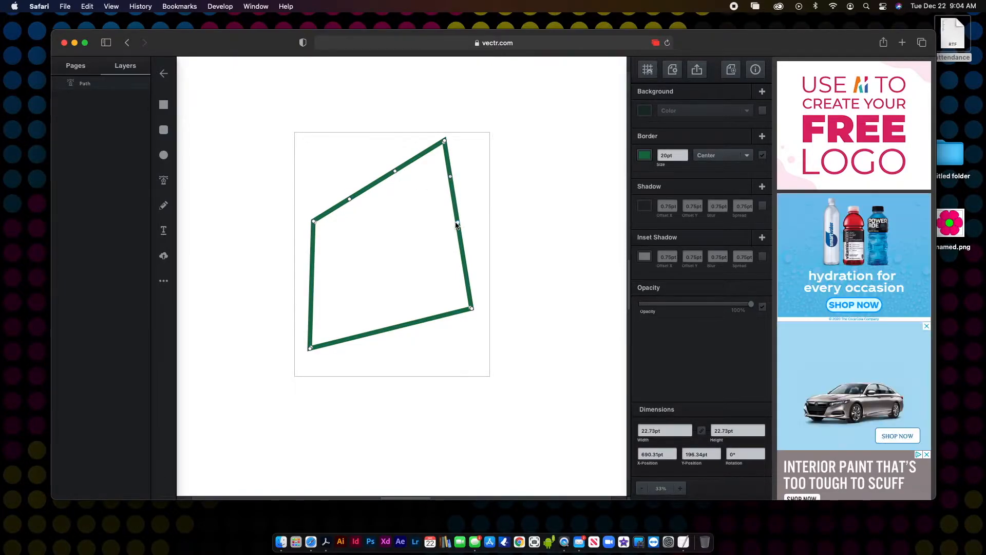
{"action": "left_click", "coordinate": [465, 267]}
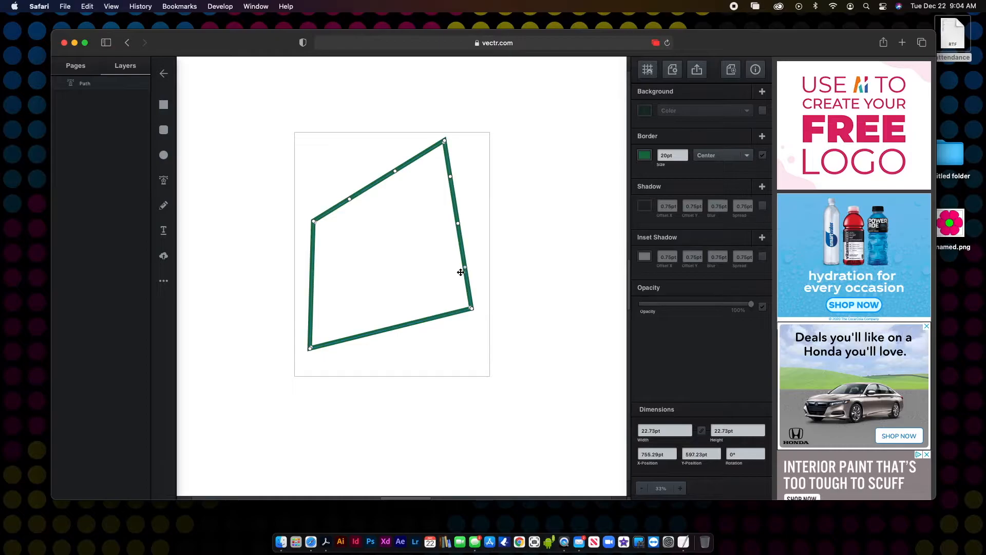
Step: Reshape the path by moving the two new upper points, the left corner and the middle right-edge point outward
{"action": "left_click_drag", "start_coordinate": [394, 171], "coordinate": [377, 136]}
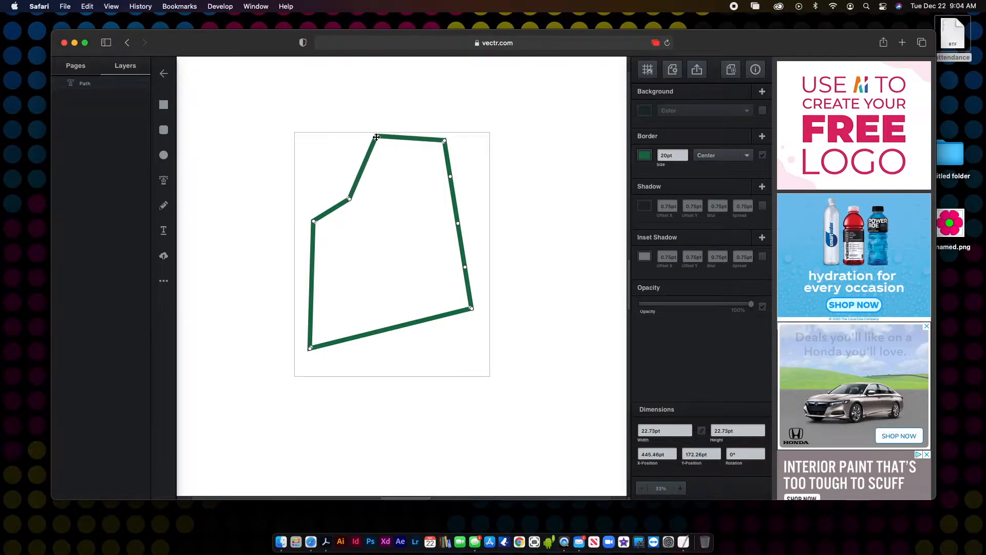
{"action": "left_click_drag", "start_coordinate": [350, 199], "coordinate": [298, 166]}
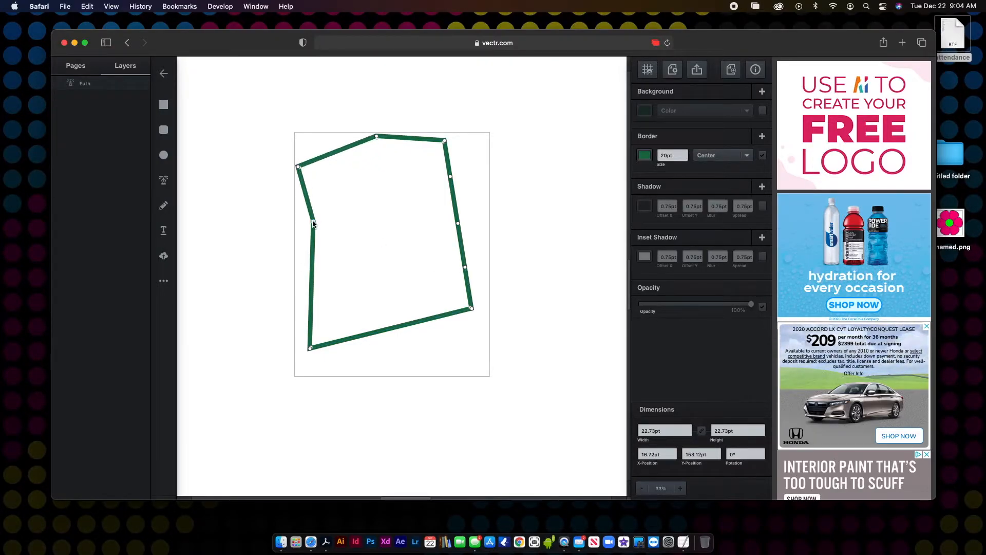
{"action": "left_click_drag", "start_coordinate": [314, 222], "coordinate": [252, 228]}
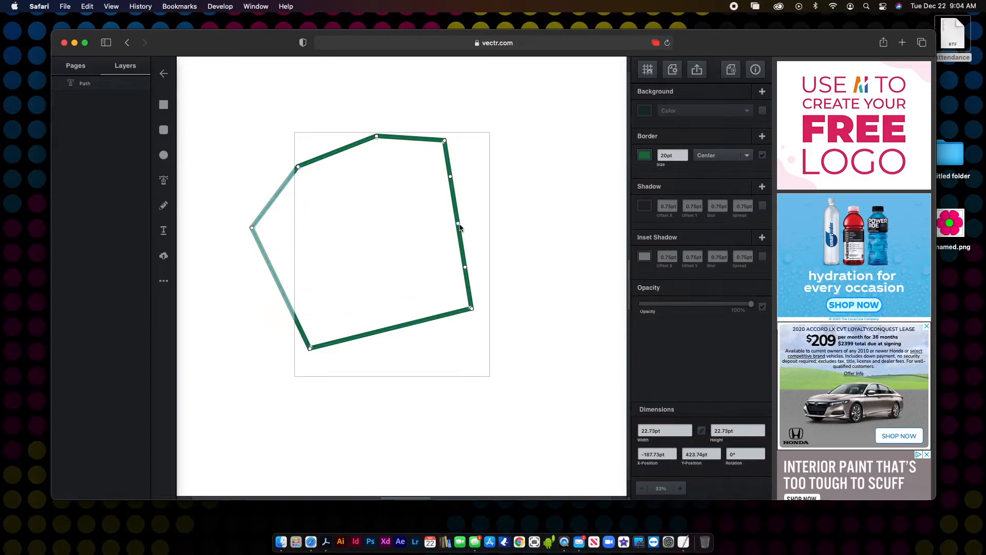
{"action": "left_click_drag", "start_coordinate": [458, 224], "coordinate": [471, 222]}
Step: Finish the point editing and delete the reshaped green path
{"action": "left_click", "coordinate": [572, 216]}
{"action": "left_click_drag", "start_coordinate": [403, 141], "coordinate": [400, 142]}
{"action": "key", "text": "Delete"}
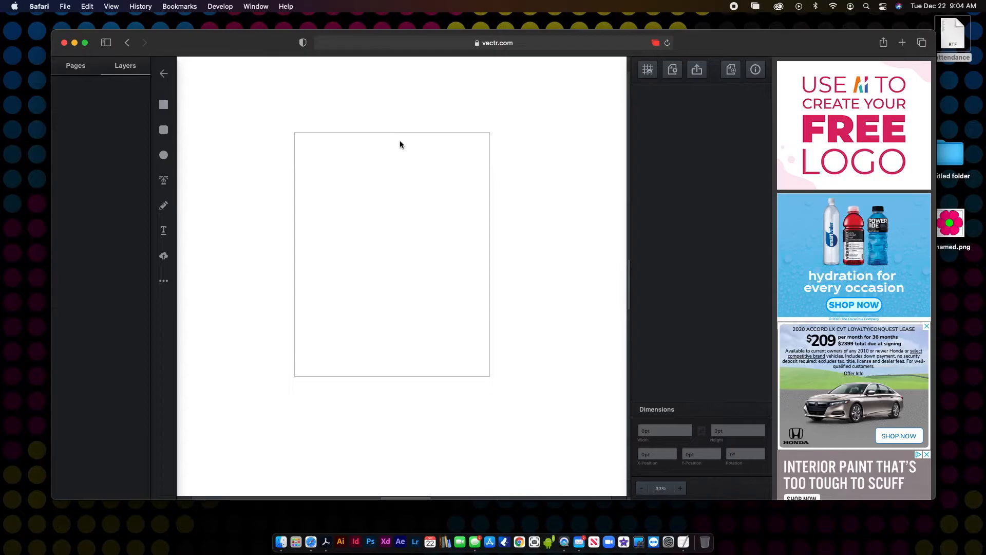
Step: Draw a closed curved path about 857 by 608 pt with the Pen tool and move it down and left onto the page
{"action": "left_click", "coordinate": [336, 164]}
{"action": "left_click_drag", "start_coordinate": [510, 173], "coordinate": [592, 311]}
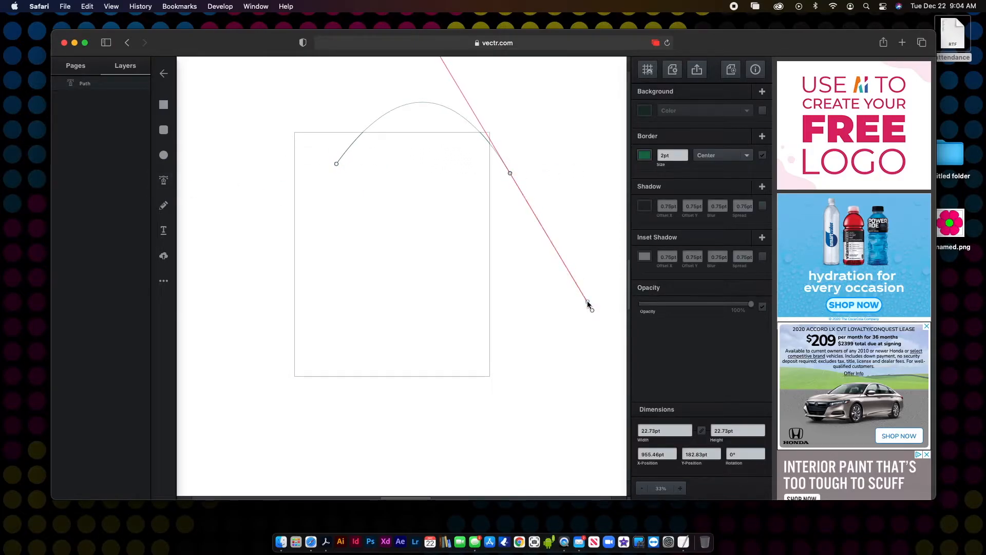
{"action": "left_click", "coordinate": [337, 165]}
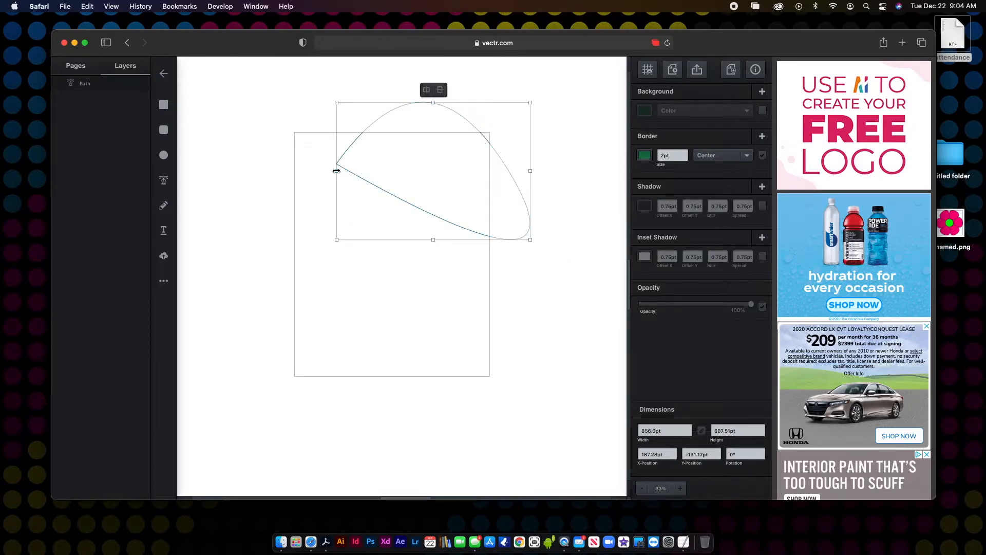
{"action": "left_click_drag", "start_coordinate": [458, 118], "coordinate": [413, 176]}
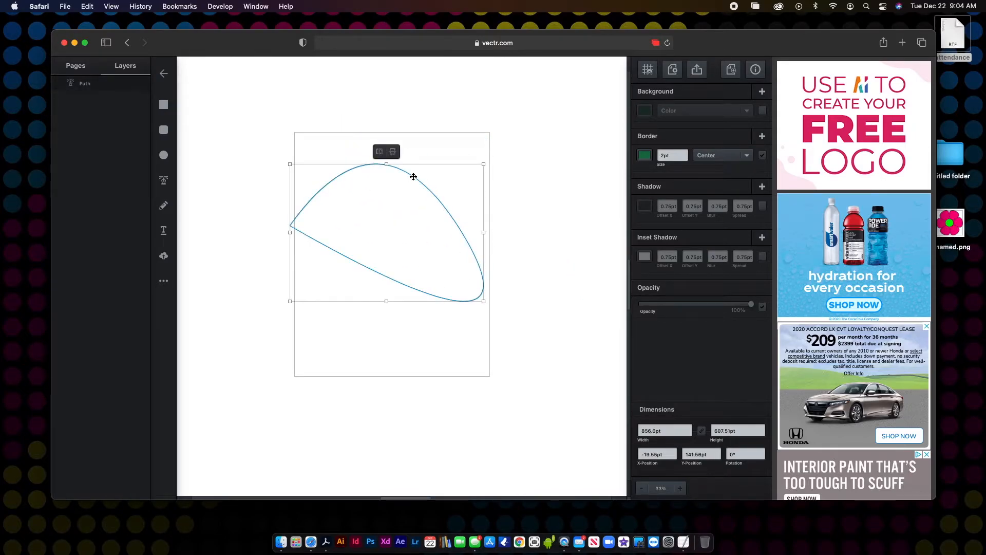
Step: Add anchor points around the curved path and pull its right and upper points outward to change its shape
{"action": "double_click", "coordinate": [414, 177]}
{"action": "left_click", "coordinate": [407, 173]}
{"action": "left_click", "coordinate": [310, 200]}
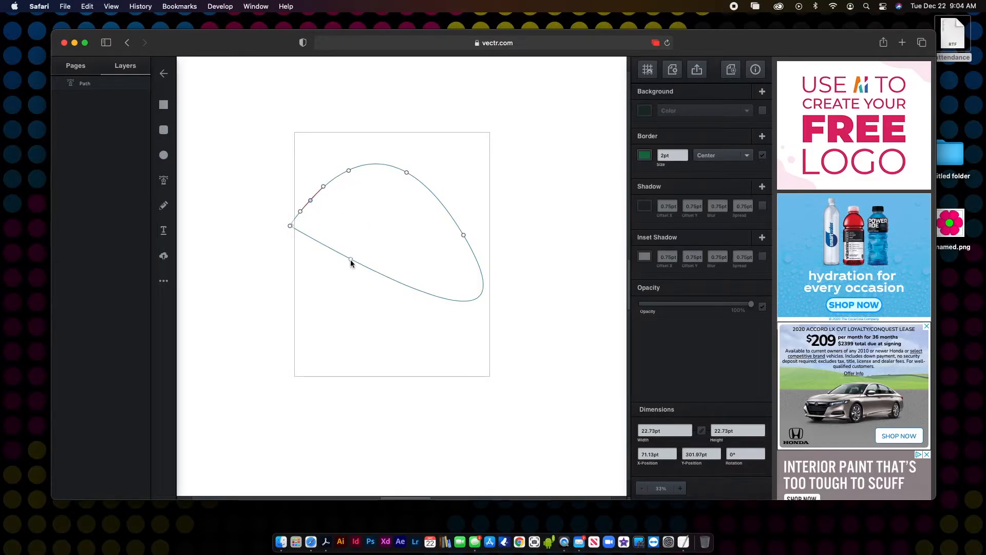
{"action": "left_click", "coordinate": [411, 287]}
{"action": "left_click_drag", "start_coordinate": [464, 235], "coordinate": [521, 161]}
{"action": "left_click_drag", "start_coordinate": [405, 175], "coordinate": [430, 121]}
{"action": "left_click", "coordinate": [291, 122]}
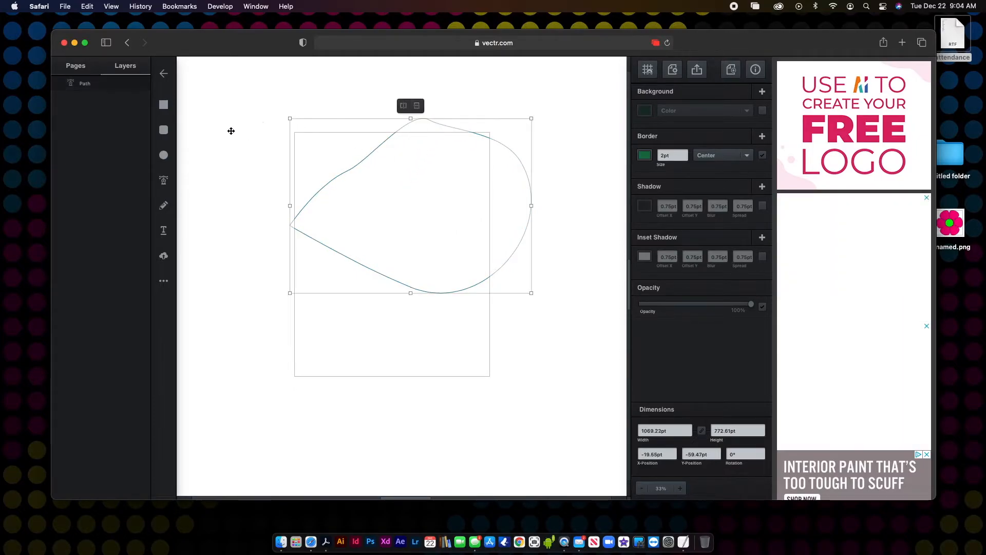
Step: Delete the reshaped curved path from the page
{"action": "left_click", "coordinate": [323, 131]}
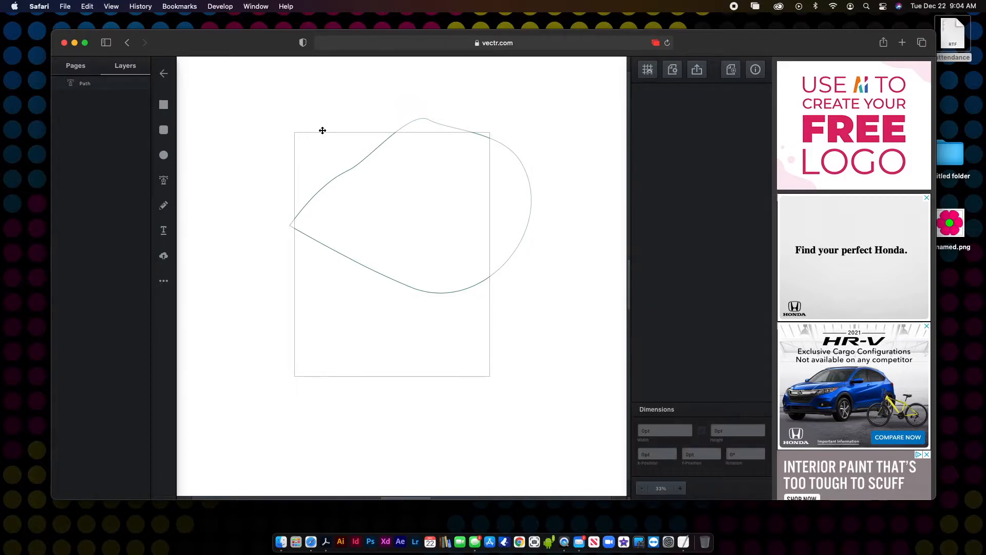
{"action": "left_click", "coordinate": [392, 166]}
{"action": "key", "text": "BackSpace"}
Step: Draw a circle about 430 by 405 pt on the upper page and another about 370 by 329 pt below it
{"action": "left_click", "coordinate": [163, 155]}
{"action": "left_click_drag", "start_coordinate": [337, 173], "coordinate": [434, 265]}
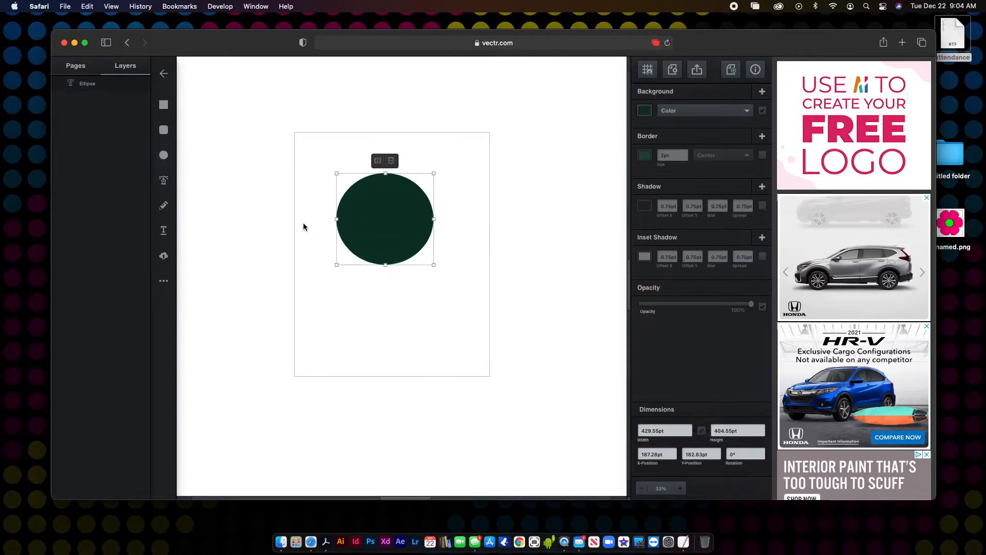
{"action": "left_click_drag", "start_coordinate": [334, 277], "coordinate": [436, 376]}
{"action": "left_click", "coordinate": [164, 156]}
{"action": "left_click_drag", "start_coordinate": [364, 302], "coordinate": [445, 368]}
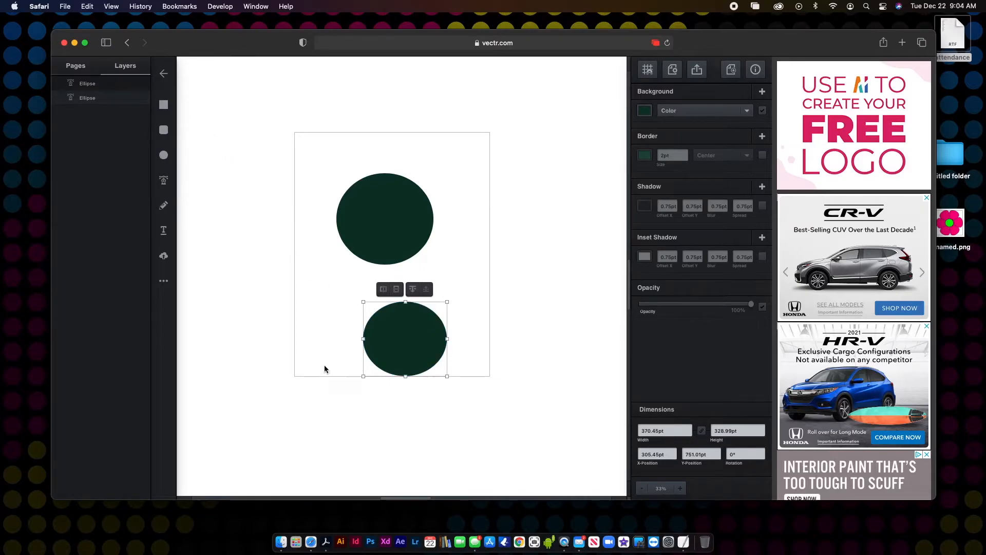
Step: Fill the lower circle with golden yellow
{"action": "left_click", "coordinate": [645, 110]}
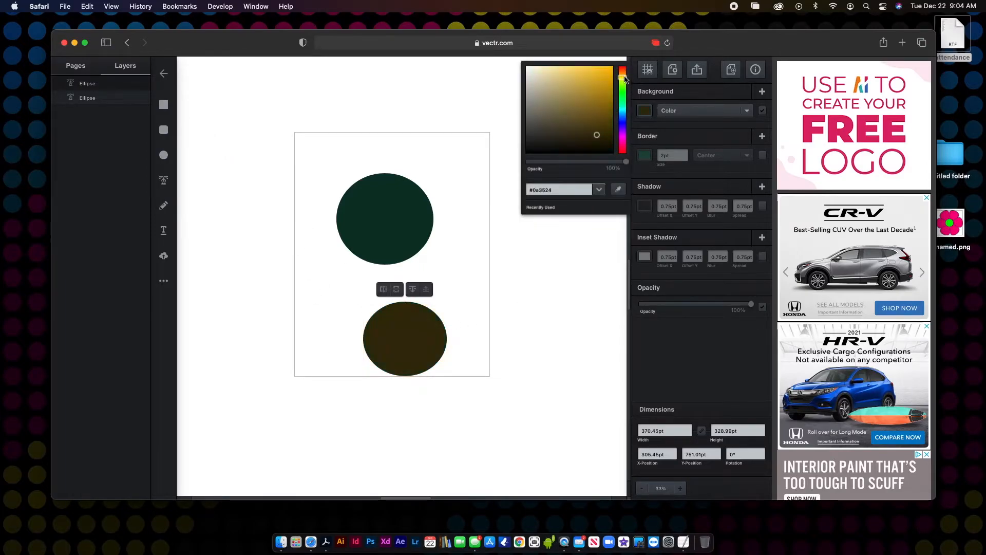
{"action": "left_click", "coordinate": [609, 78]}
{"action": "left_click", "coordinate": [524, 293]}
Step: Overlap the yellow and dark green circles and swap their layer order back and forth, ending with yellow in front
{"action": "left_click_drag", "start_coordinate": [420, 328], "coordinate": [414, 219]}
{"action": "left_click_drag", "start_coordinate": [93, 104], "coordinate": [87, 87]}
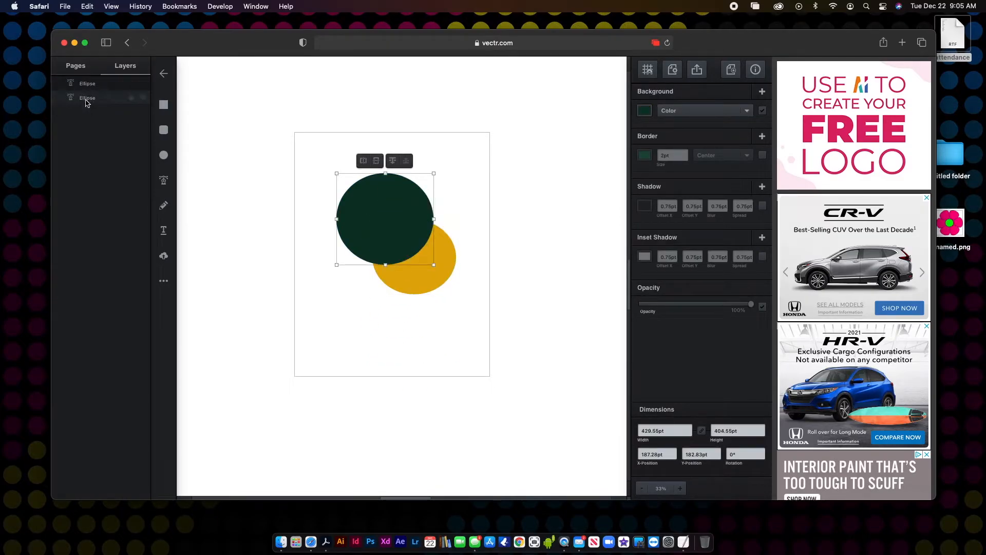
{"action": "left_click_drag", "start_coordinate": [407, 213], "coordinate": [399, 186]}
{"action": "left_click_drag", "start_coordinate": [105, 83], "coordinate": [100, 101]}
Step: Rename the yellow circle's layer to "yellow" and move it below the green circle's layer
{"action": "double_click", "coordinate": [90, 86]}
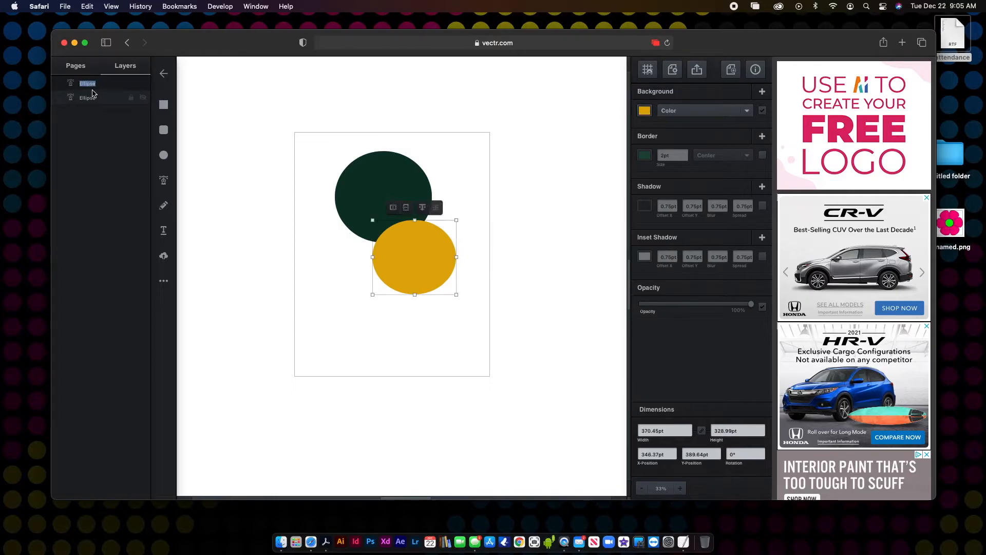
{"action": "type", "text": "yellow"}
{"action": "key", "text": "Return"}
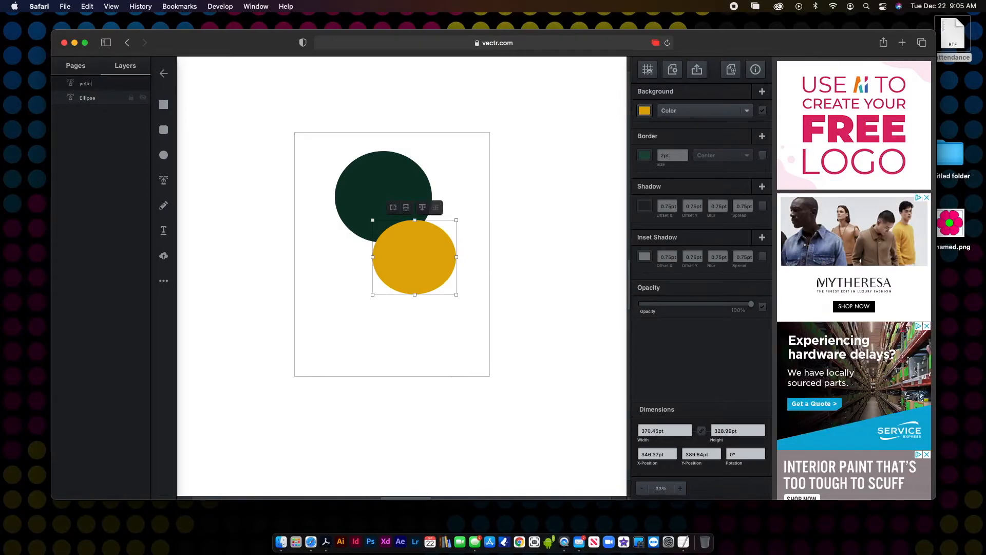
{"action": "left_click_drag", "start_coordinate": [90, 83], "coordinate": [87, 106]}
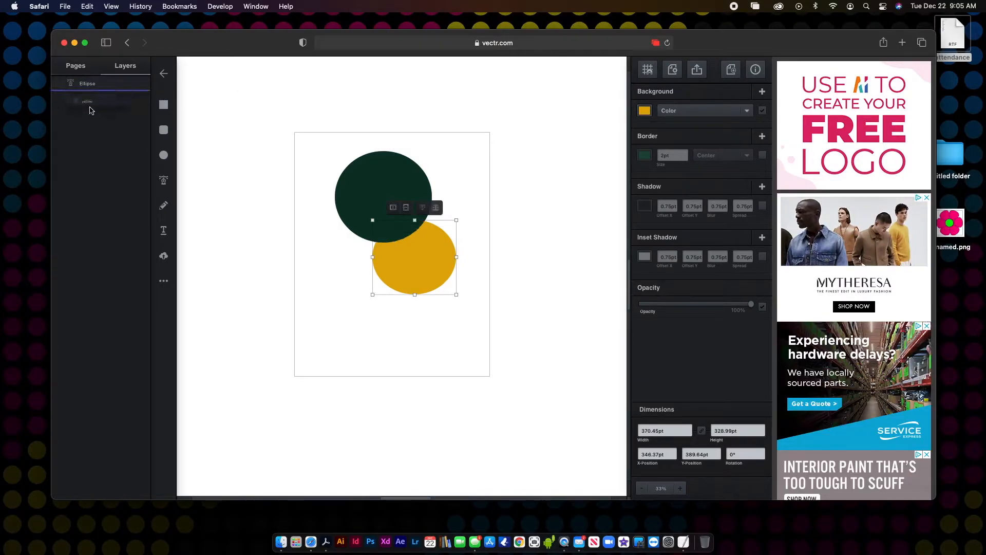
Step: Select both circles together and delete them
{"action": "left_click", "coordinate": [331, 135]}
{"action": "left_click_drag", "start_coordinate": [302, 120], "coordinate": [488, 313]}
{"action": "key", "text": "Delete"}
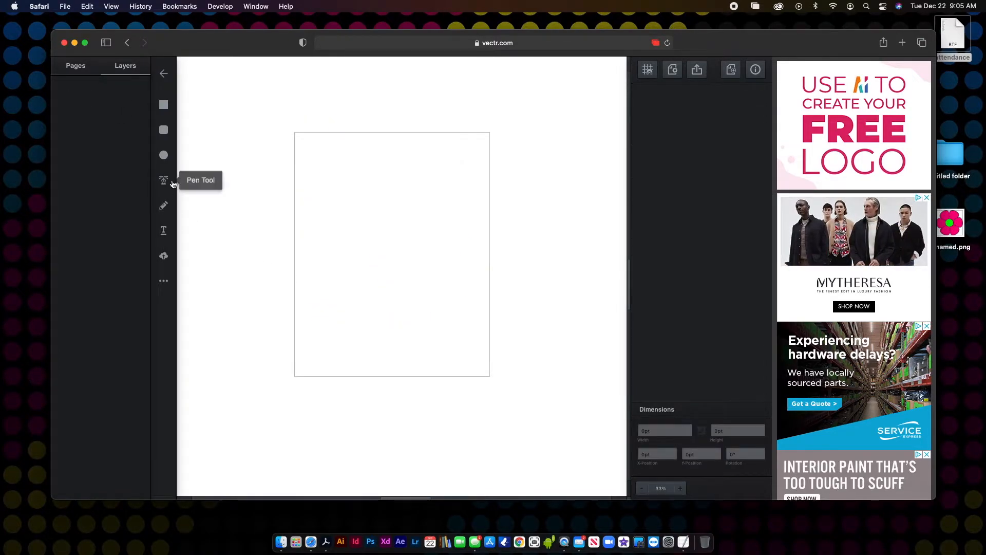
Step: Draw a winding freehand outline about 743 by 839 pt across the page with the Pencil tool
{"action": "left_click", "coordinate": [164, 205]}
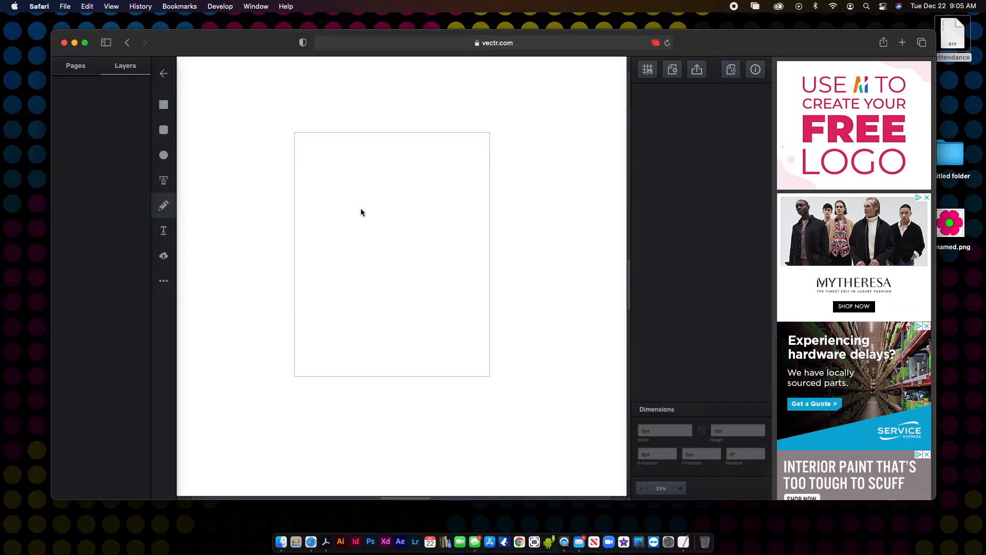
{"action": "mouse_move", "coordinate": [343, 177]}
{"action": "left_mouse_down"}
{"action": "mouse_move", "coordinate": [414, 193]}
{"action": "mouse_move", "coordinate": [387, 237]}
{"action": "mouse_move", "coordinate": [458, 262]}
{"action": "mouse_move", "coordinate": [436, 322]}
{"action": "mouse_move", "coordinate": [382, 341]}
{"action": "left_mouse_up"}
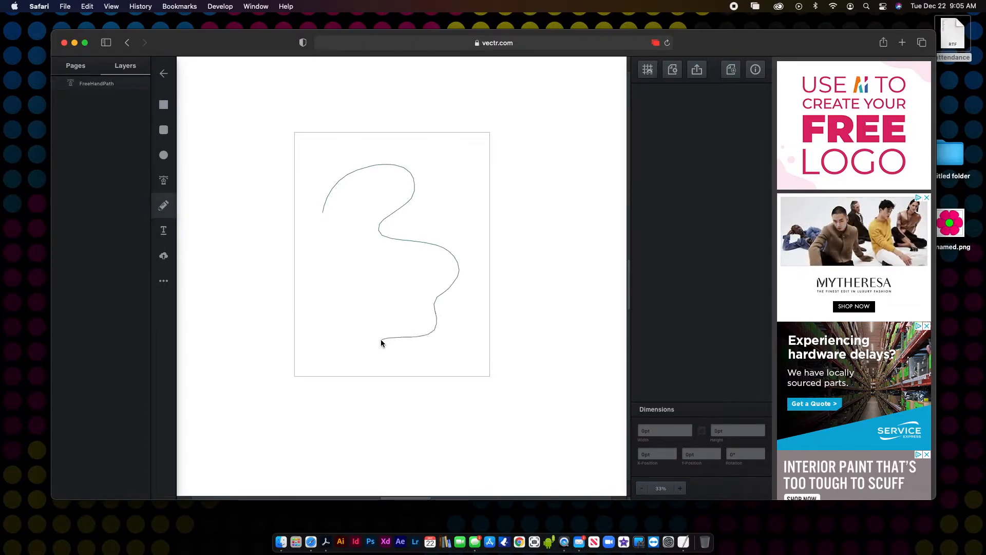
{"action": "mouse_move", "coordinate": [316, 335]}
{"action": "left_mouse_down"}
{"action": "mouse_move", "coordinate": [291, 275]}
{"action": "mouse_move", "coordinate": [353, 243]}
{"action": "left_mouse_up"}
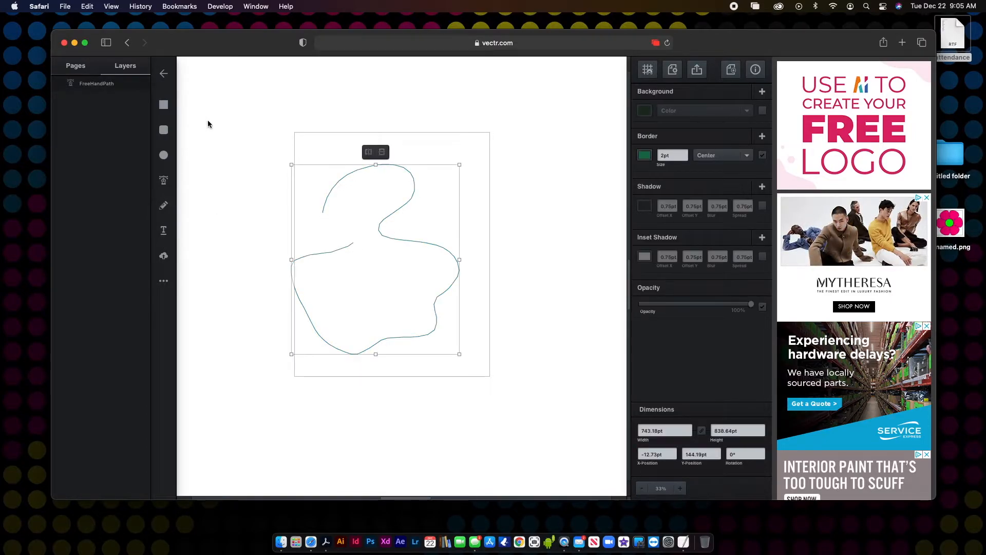
Step: Fill the freehand shape with bright turquoise and move it to the right and slightly up
{"action": "left_click", "coordinate": [647, 112]}
{"action": "left_click_drag", "start_coordinate": [623, 94], "coordinate": [623, 71]}
{"action": "left_click_drag", "start_coordinate": [622, 117], "coordinate": [610, 77]}
{"action": "left_click", "coordinate": [481, 124]}
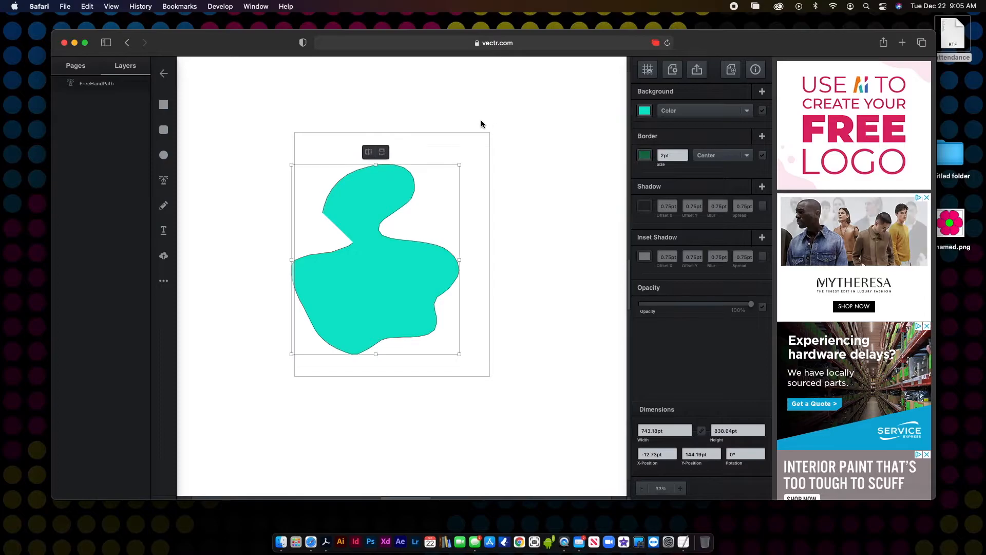
{"action": "left_click_drag", "start_coordinate": [372, 267], "coordinate": [416, 253]}
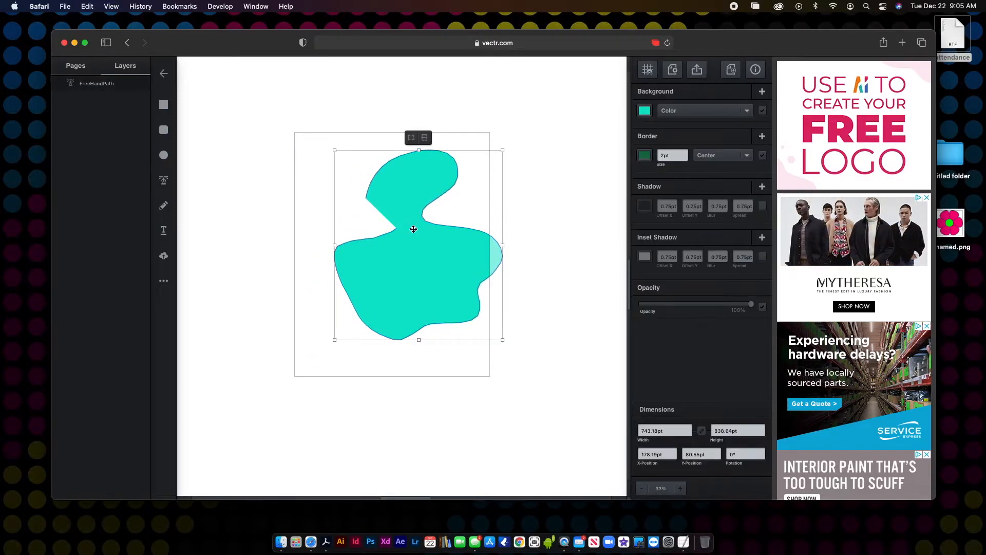
Step: Raise the freehand path's upper open endpoint slightly and join it to the other endpoint to close the outline
{"action": "left_click", "coordinate": [680, 488]}
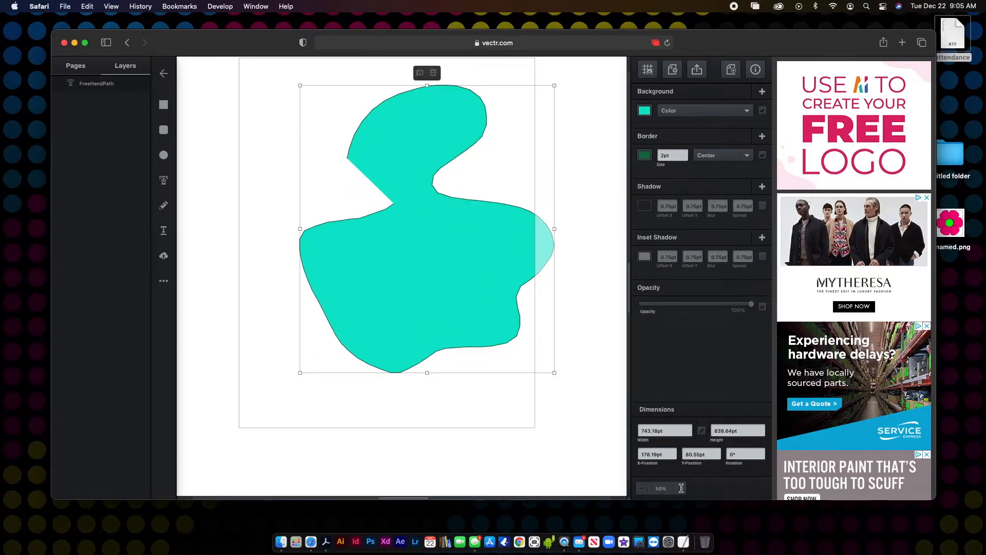
{"action": "left_click", "coordinate": [680, 488]}
{"action": "scroll", "coordinate": [476, 307], "scroll_direction": "up", "scroll_amount": 5}
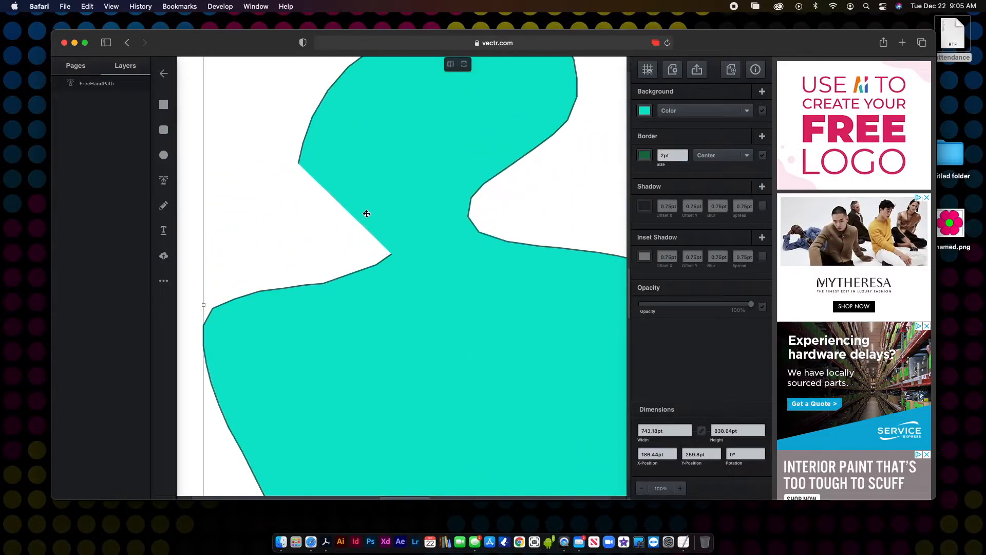
{"action": "double_click", "coordinate": [440, 163]}
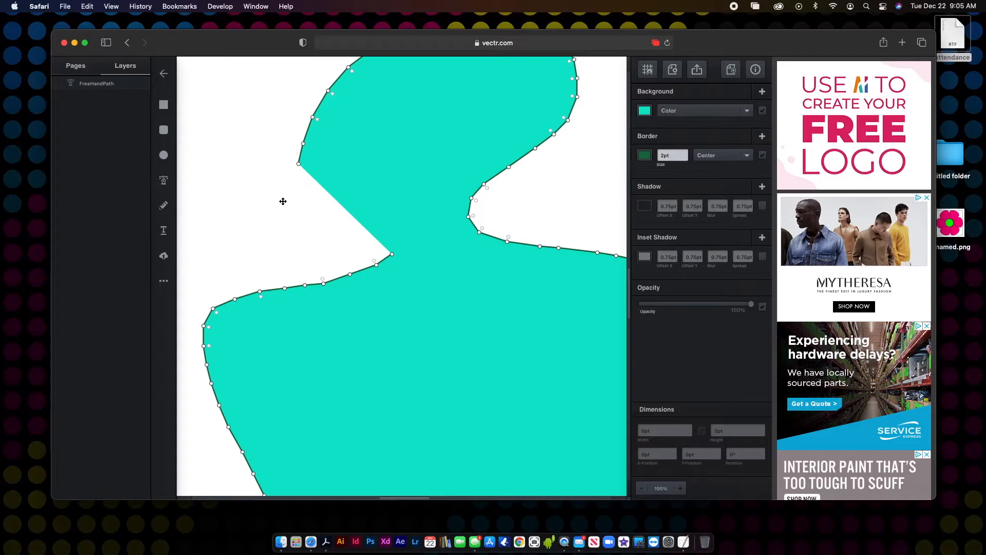
{"action": "left_click", "coordinate": [163, 205]}
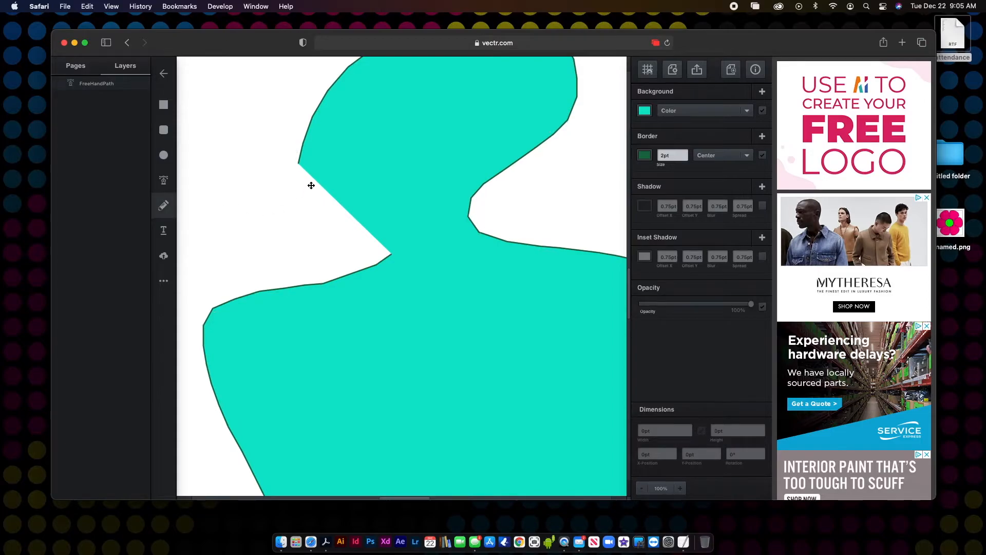
{"action": "left_click", "coordinate": [302, 151]}
{"action": "mouse_move", "coordinate": [299, 166]}
{"action": "left_mouse_down"}
{"action": "mouse_move", "coordinate": [323, 198]}
{"action": "mouse_move", "coordinate": [299, 152]}
{"action": "left_mouse_up"}
{"action": "left_click", "coordinate": [299, 154]}
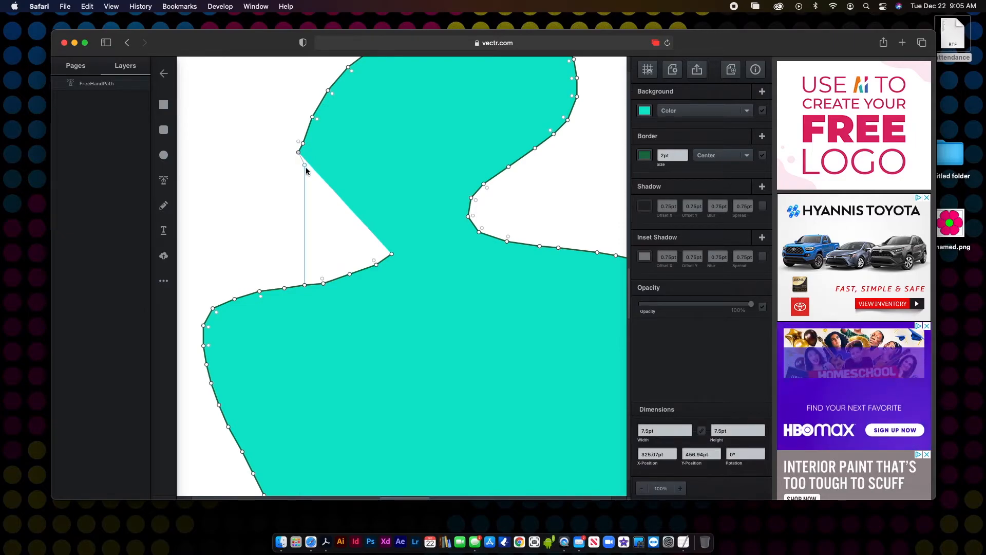
{"action": "left_click", "coordinate": [393, 254]}
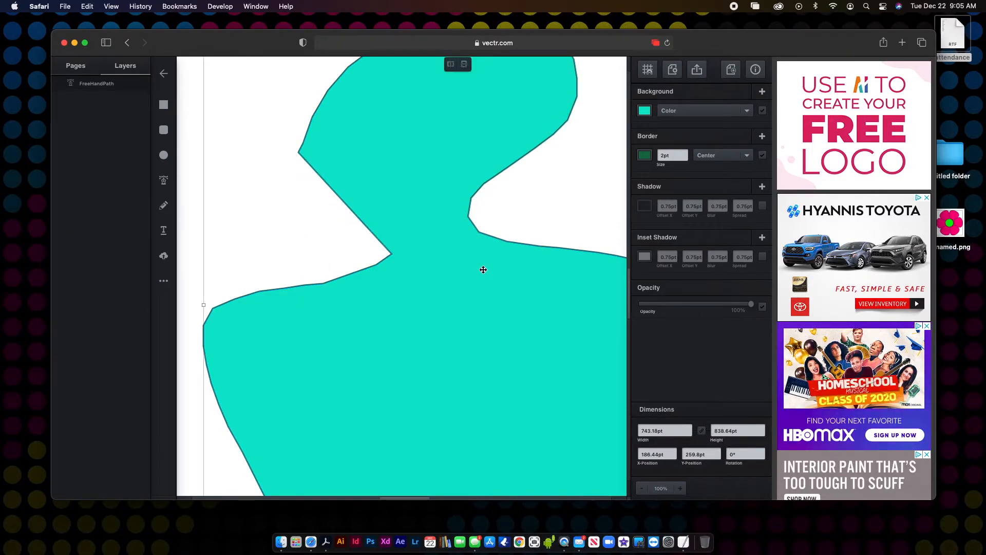
Step: Delete the turquoise freehand shape and draw an open, roughly circular outline about 459 by 449 pt with the Pencil tool
{"action": "key", "text": "super+minus"}
{"action": "key", "text": "Delete"}
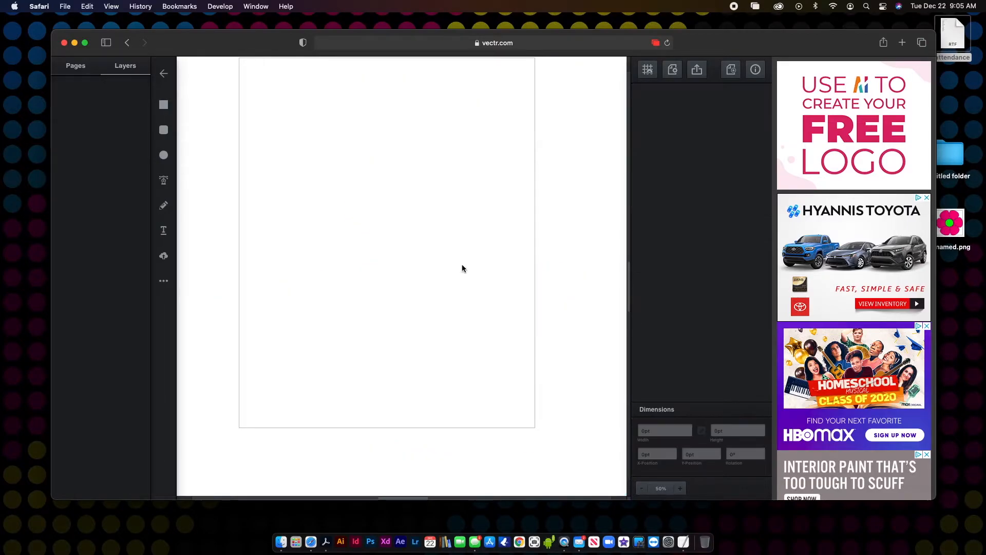
{"action": "left_click", "coordinate": [163, 205]}
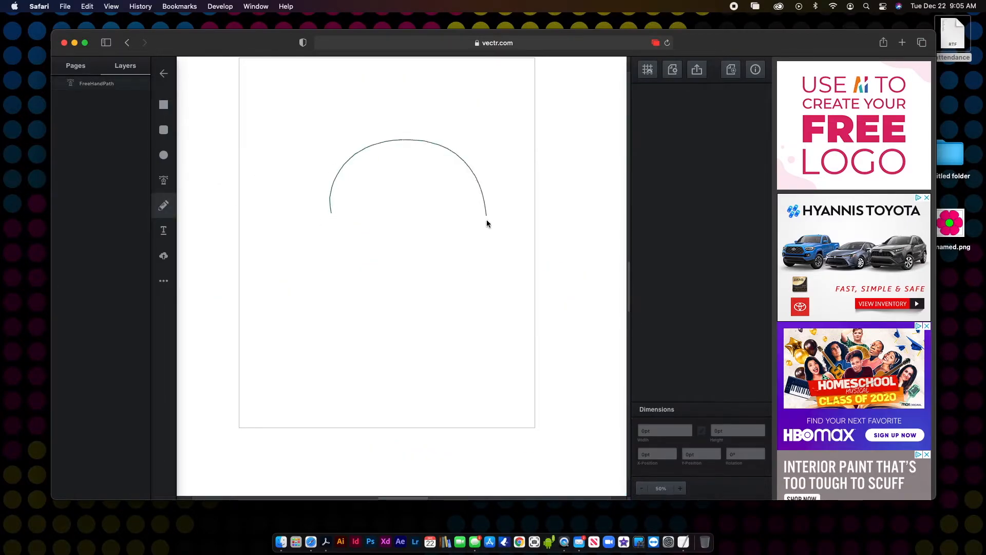
{"action": "left_click_drag", "start_coordinate": [335, 278], "coordinate": [337, 279]}
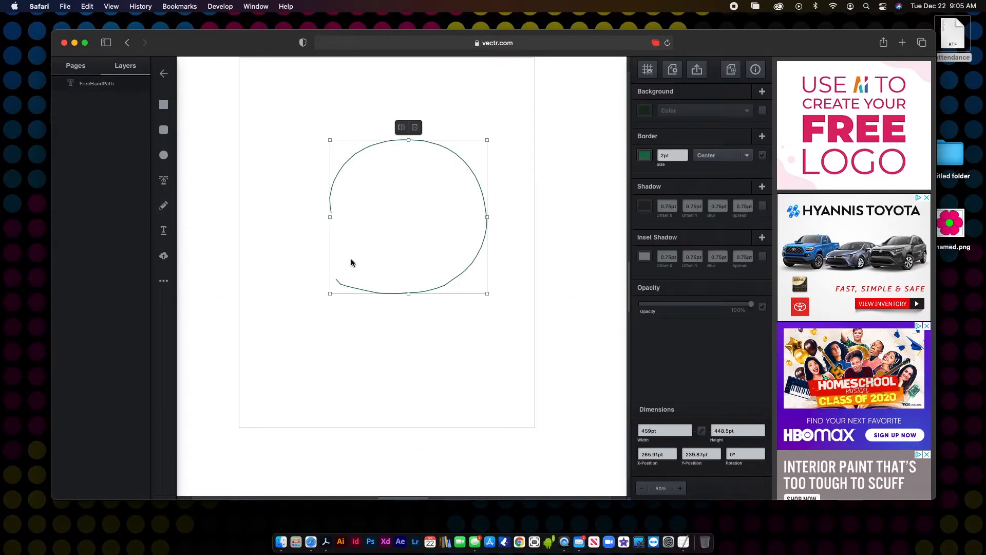
Step: Try to close the circular outline by moving its upper open endpoint onto the lower one, and undo the attempt
{"action": "double_click", "coordinate": [366, 291]}
{"action": "key", "text": "super+plus"}
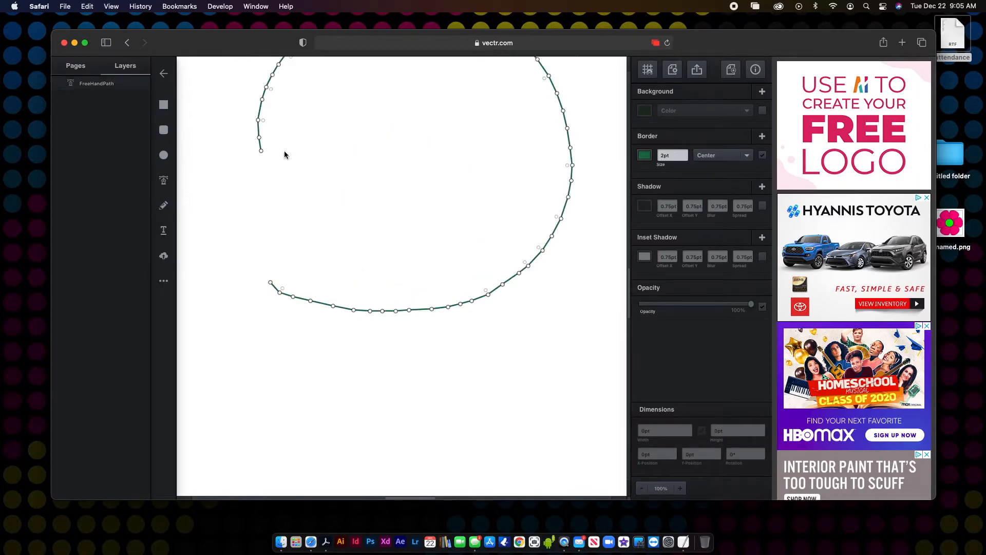
{"action": "left_click_drag", "start_coordinate": [261, 152], "coordinate": [271, 283]}
{"action": "key", "text": "super+z"}
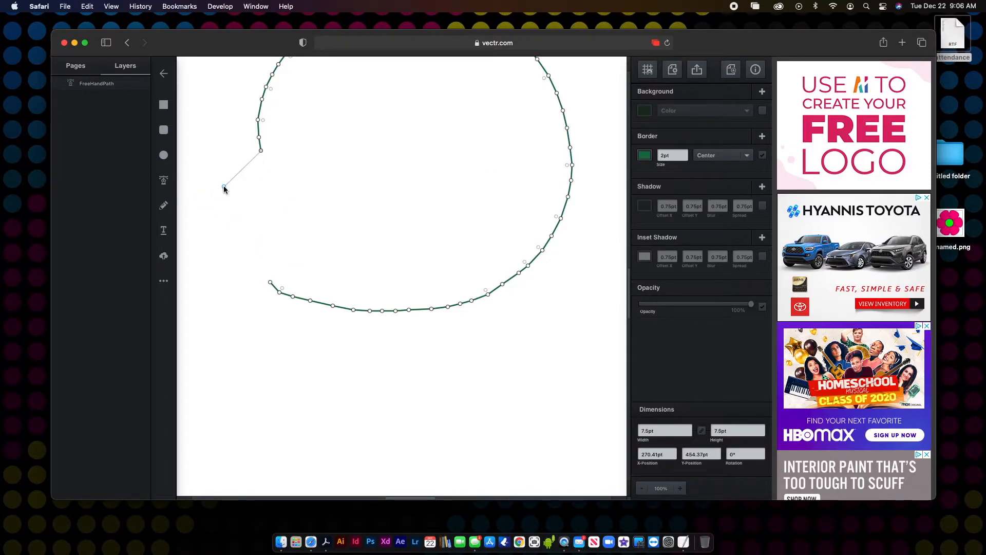
{"action": "key", "text": "Escape"}
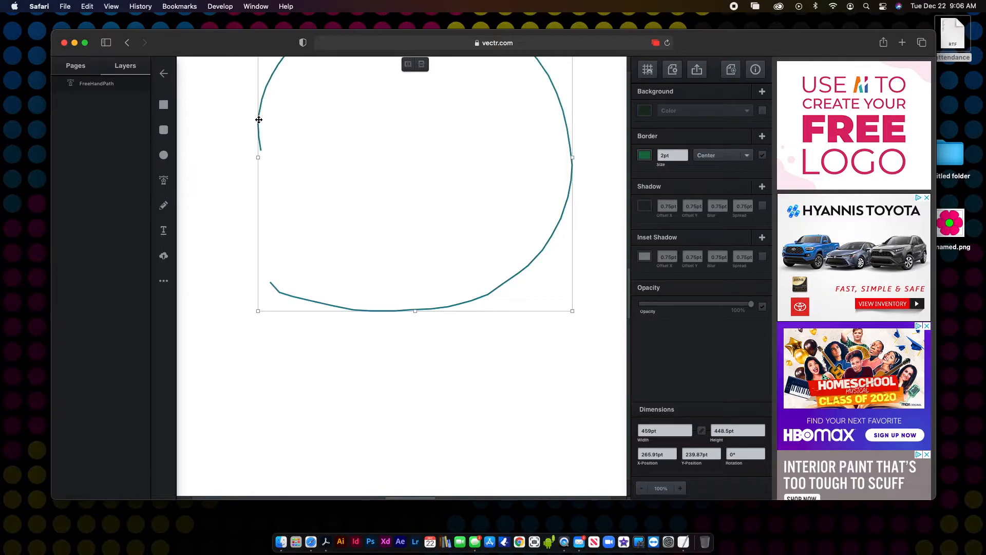
Step: Try to continue the circular outline from its upper open endpoint with the Pencil tool
{"action": "key", "text": "Escape"}
{"action": "left_click", "coordinate": [164, 206]}
{"action": "left_click", "coordinate": [260, 146]}
{"action": "left_click", "coordinate": [257, 138]}
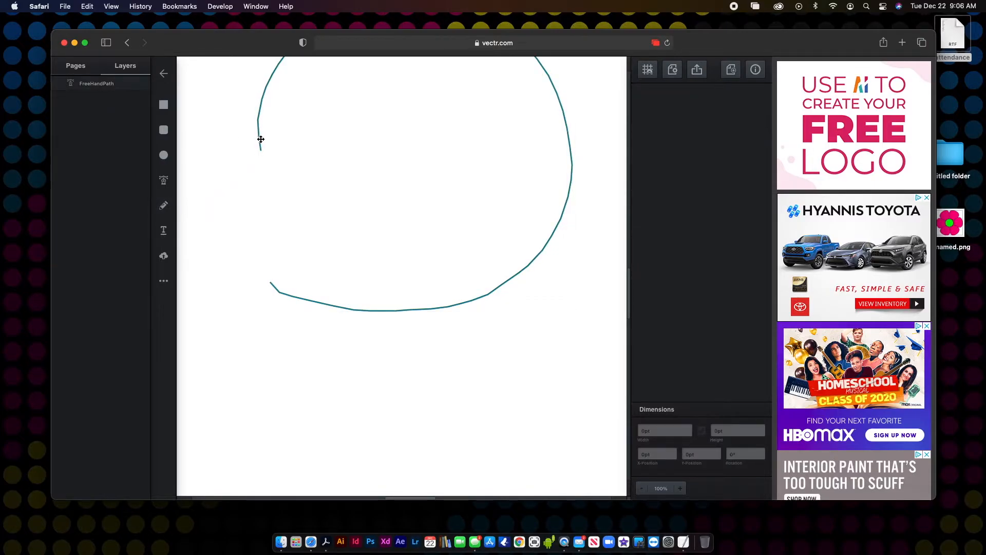
Step: Extend the outline from its upper open endpoint with five new points curving outward and close it at the lower endpoint
{"action": "double_click", "coordinate": [259, 147]}
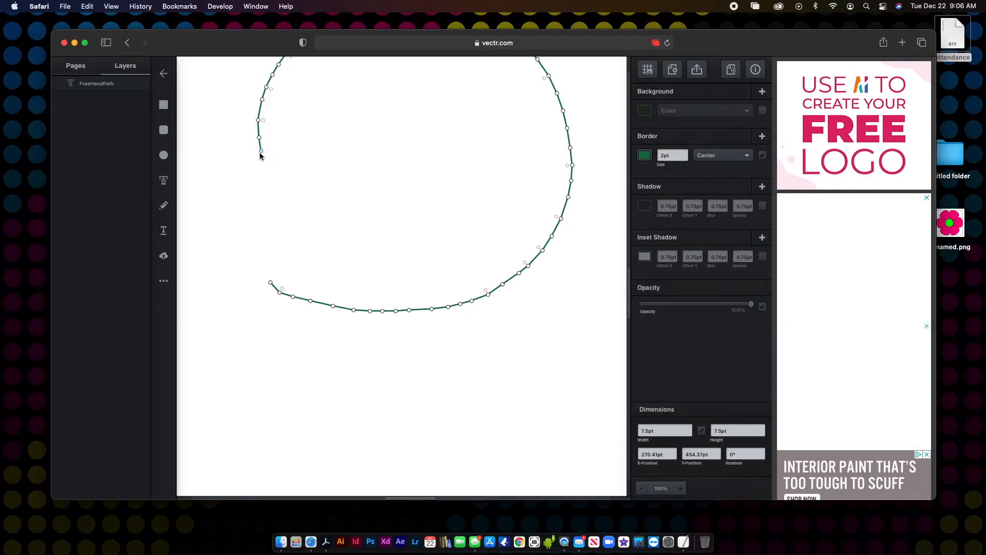
{"action": "left_click", "coordinate": [255, 172]}
{"action": "left_click", "coordinate": [244, 196]}
{"action": "left_click", "coordinate": [245, 218]}
{"action": "left_click", "coordinate": [252, 251]}
{"action": "left_click", "coordinate": [259, 263]}
{"action": "left_click", "coordinate": [271, 282]}
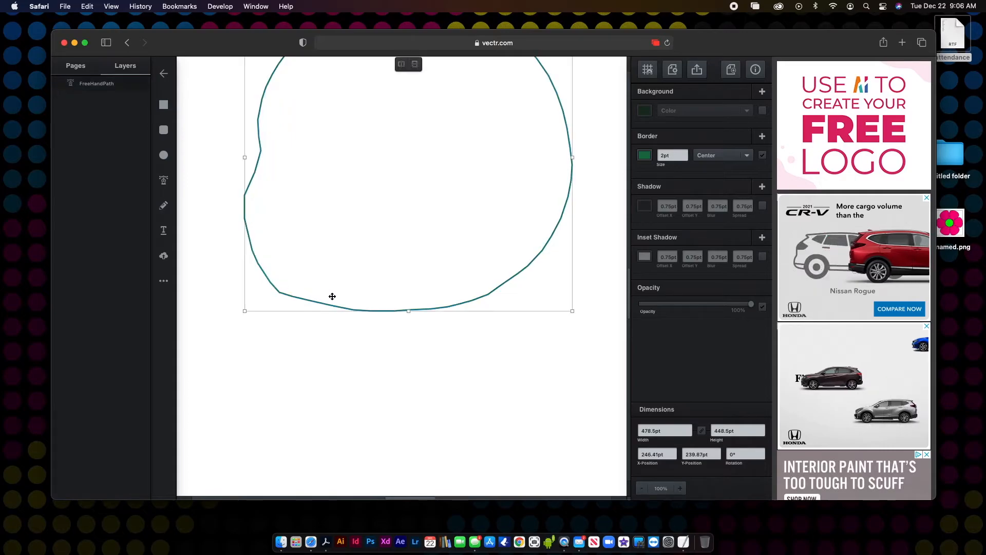
Step: Delete the closed circular freehand outline
{"action": "key", "text": "super+minus"}
{"action": "key", "text": "super+minus"}
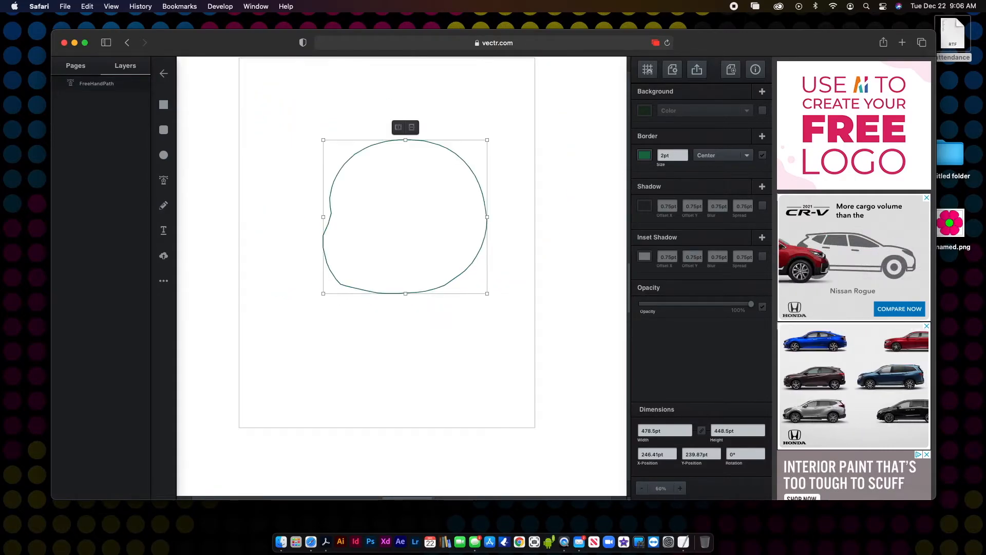
{"action": "key", "text": "BackSpace"}
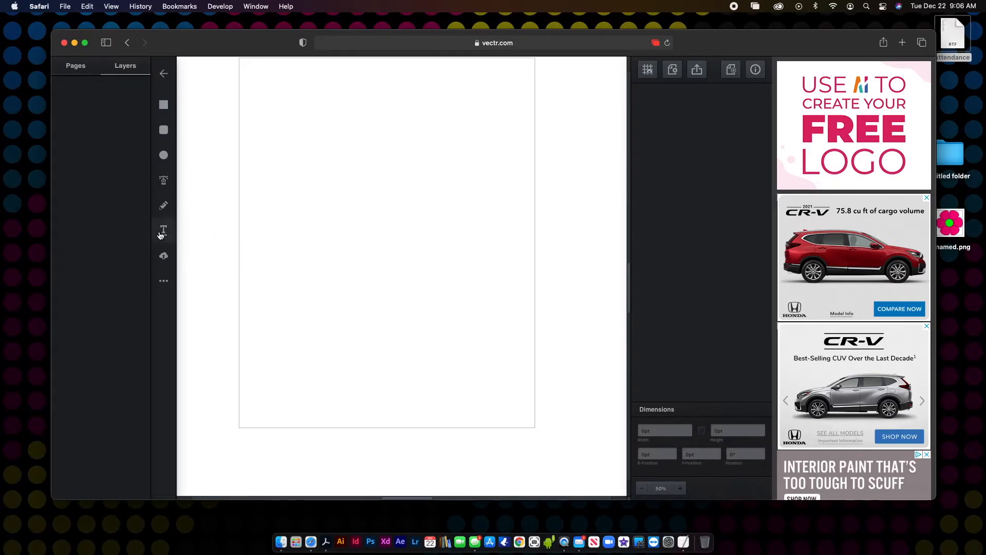
Step: Place two small text objects on the same spot near the middle of the page with the Text tool
{"action": "left_click", "coordinate": [304, 216]}
{"action": "left_click", "coordinate": [164, 229]}
{"action": "left_click", "coordinate": [305, 218]}
{"action": "left_click", "coordinate": [165, 233]}
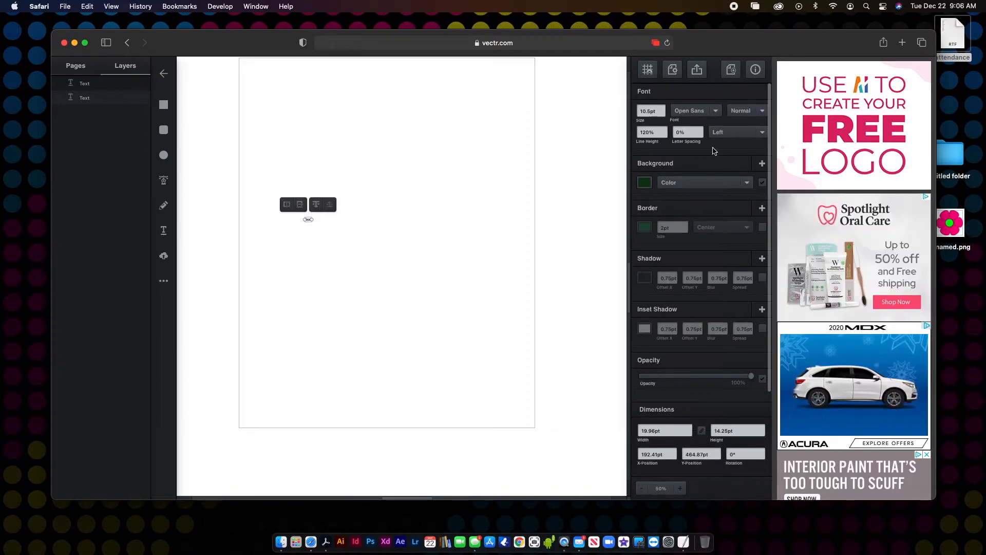
Step: Set the selected text's font to Prata and its size to 30 pt
{"action": "left_click", "coordinate": [696, 110]}
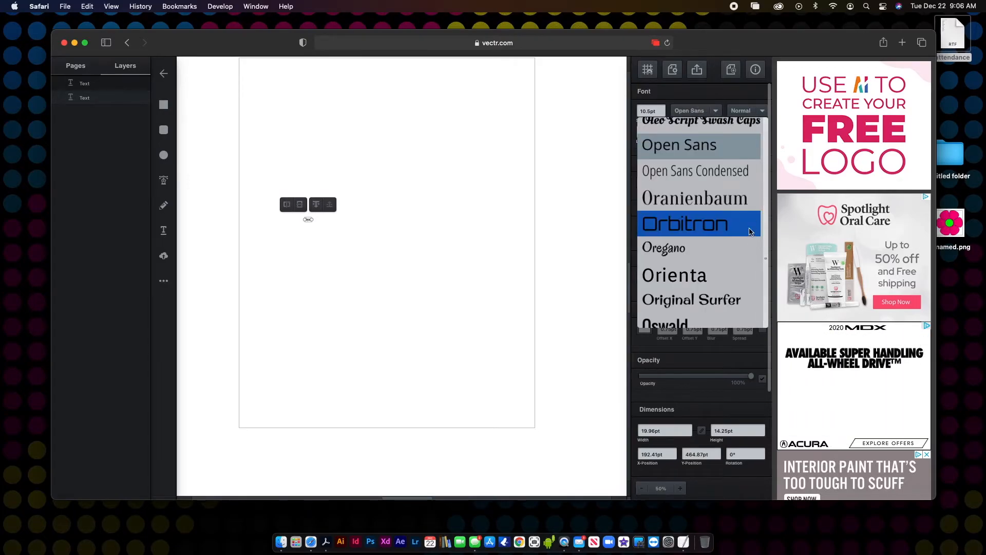
{"action": "scroll", "coordinate": [731, 234], "scroll_direction": "down", "scroll_amount": 10}
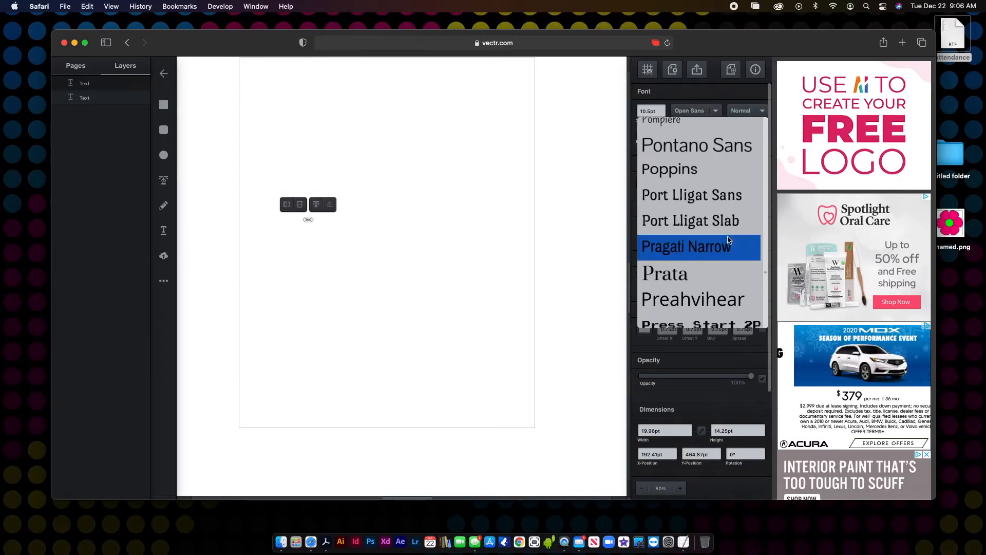
{"action": "left_click", "coordinate": [699, 266]}
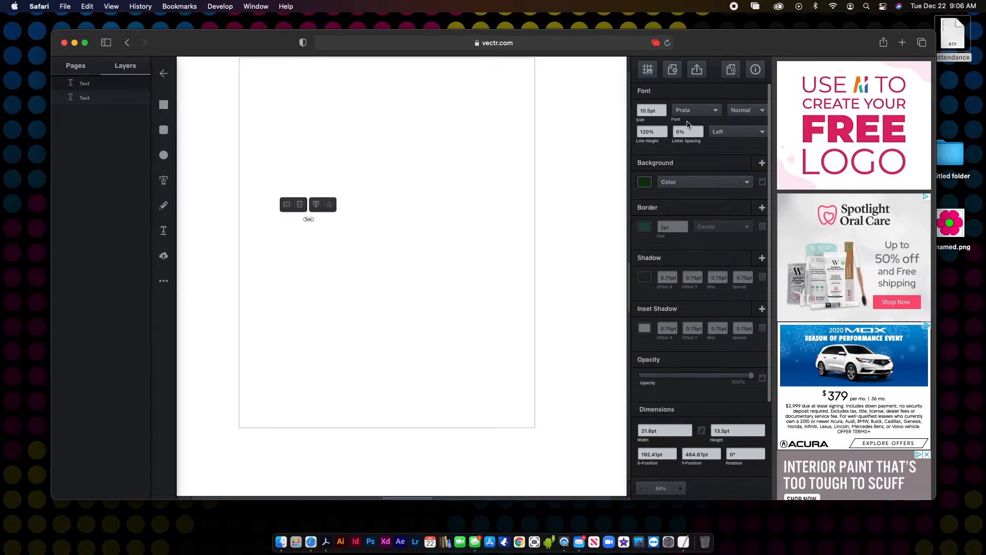
{"action": "left_click", "coordinate": [664, 108]}
{"action": "left_click", "coordinate": [663, 109]}
{"action": "left_click", "coordinate": [188, 82]}
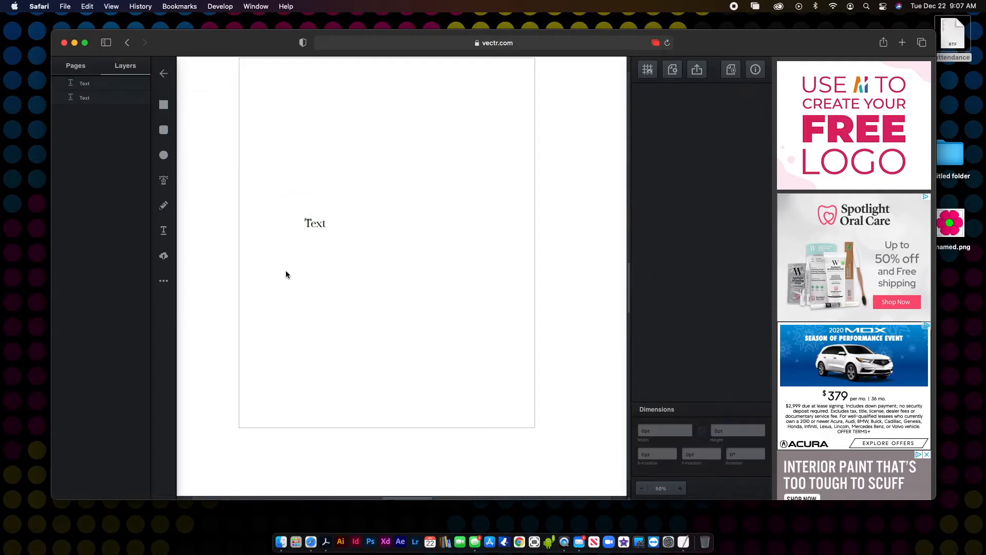
Step: Enlarge the Prata text to about 574 by 359 pt and move it up and to the left
{"action": "left_click_drag", "start_coordinate": [319, 224], "coordinate": [538, 260]}
{"action": "left_click_drag", "start_coordinate": [409, 271], "coordinate": [340, 182]}
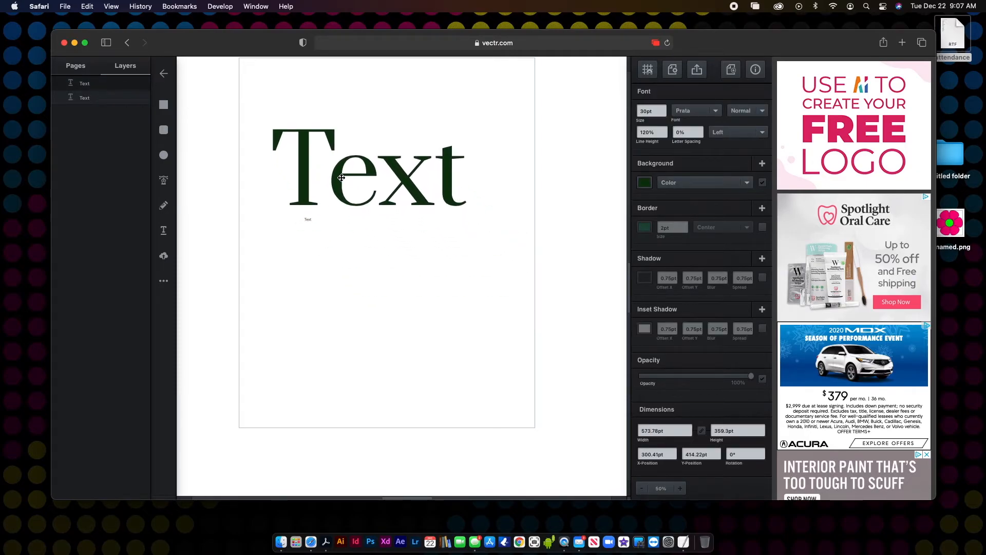
Step: Delete both text objects together and place a new text object near the middle of the page
{"action": "left_click_drag", "start_coordinate": [224, 94], "coordinate": [503, 324]}
{"action": "key", "text": "Delete"}
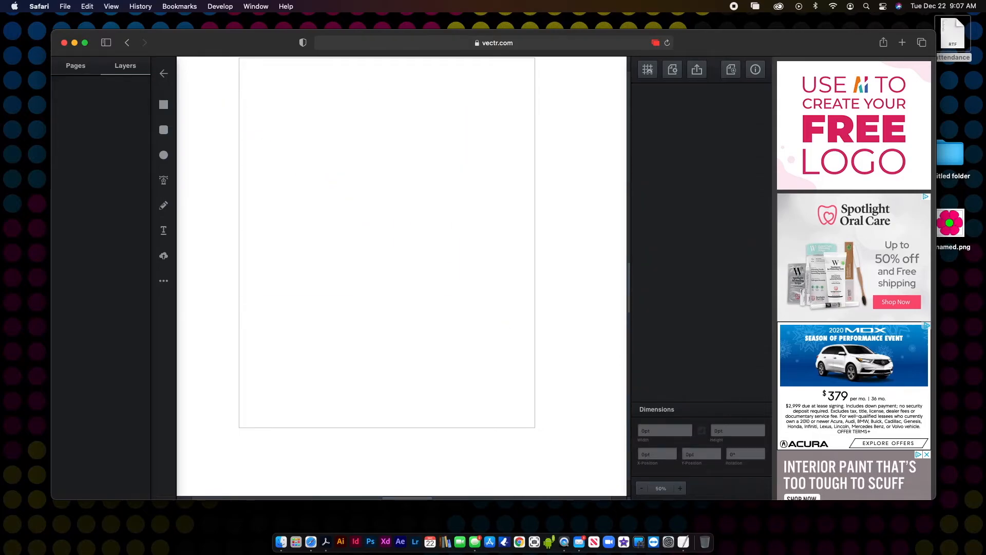
{"action": "left_click", "coordinate": [163, 229]}
{"action": "left_click", "coordinate": [358, 219]}
{"action": "left_click", "coordinate": [364, 219]}
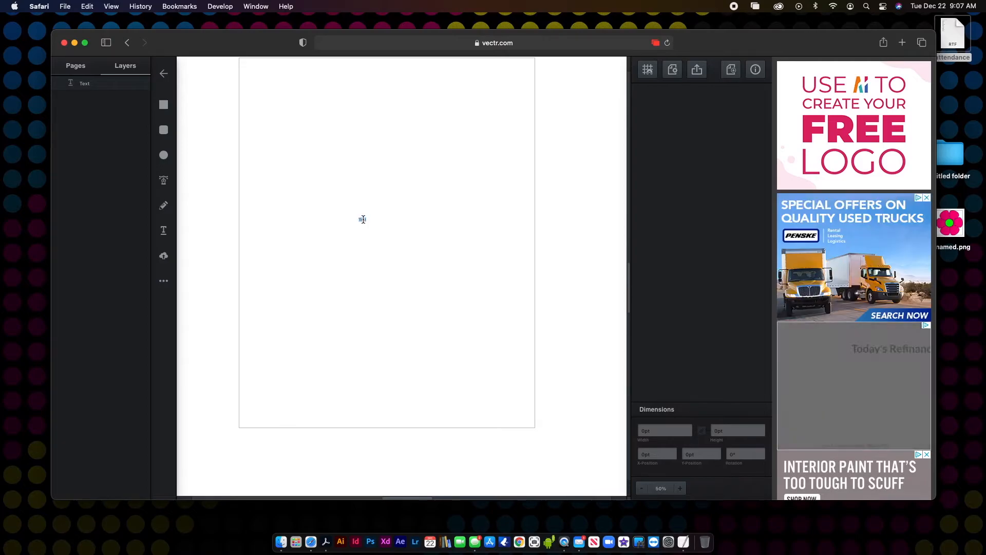
{"action": "left_click", "coordinate": [364, 219]}
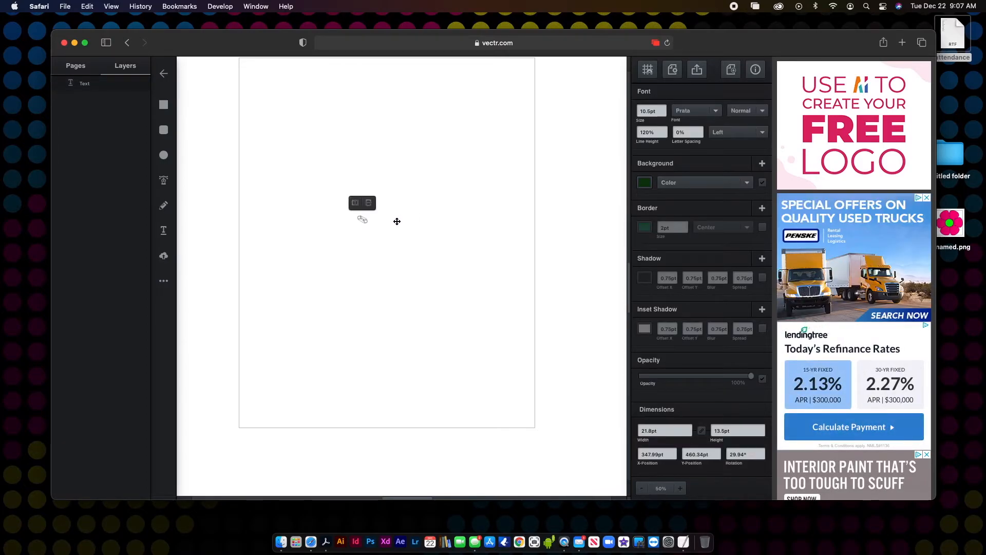
Step: Enlarge the new text to about 155 by 96 pt and reposition it near the centre of the page
{"action": "key", "text": "super+plus"}
{"action": "key", "text": "super+plus"}
{"action": "scroll", "coordinate": [187, 209], "scroll_direction": "up", "scroll_amount": 3}
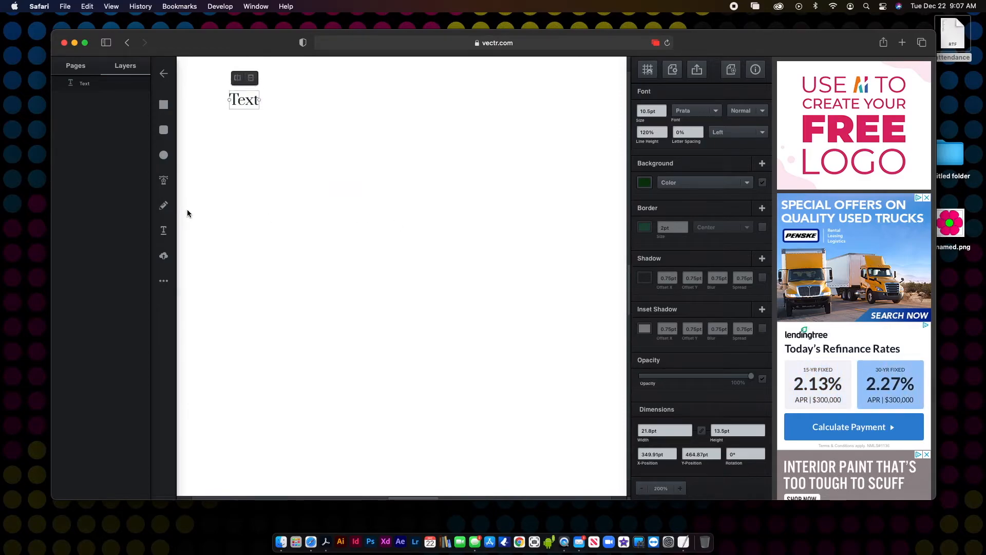
{"action": "left_click_drag", "start_coordinate": [259, 116], "coordinate": [442, 116]}
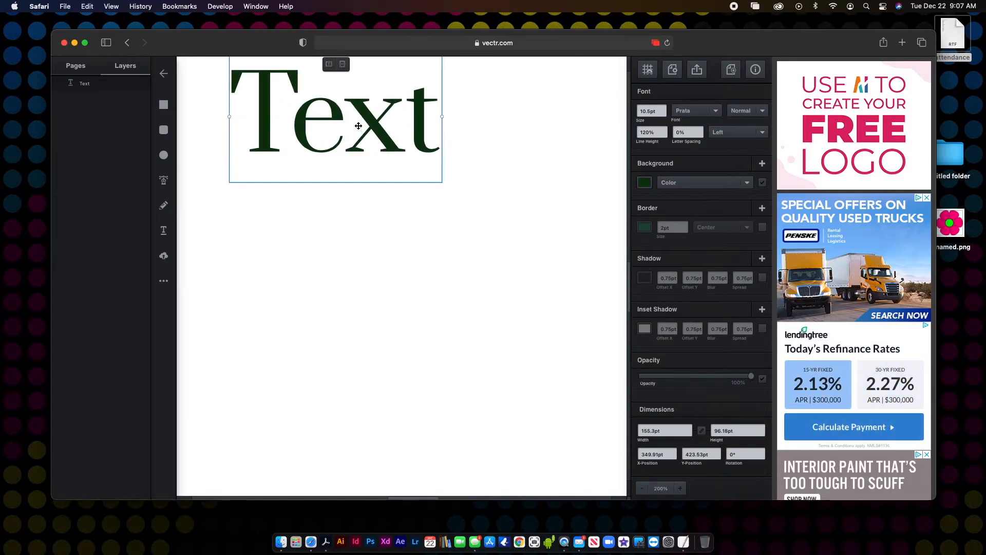
{"action": "left_click_drag", "start_coordinate": [359, 126], "coordinate": [379, 242]}
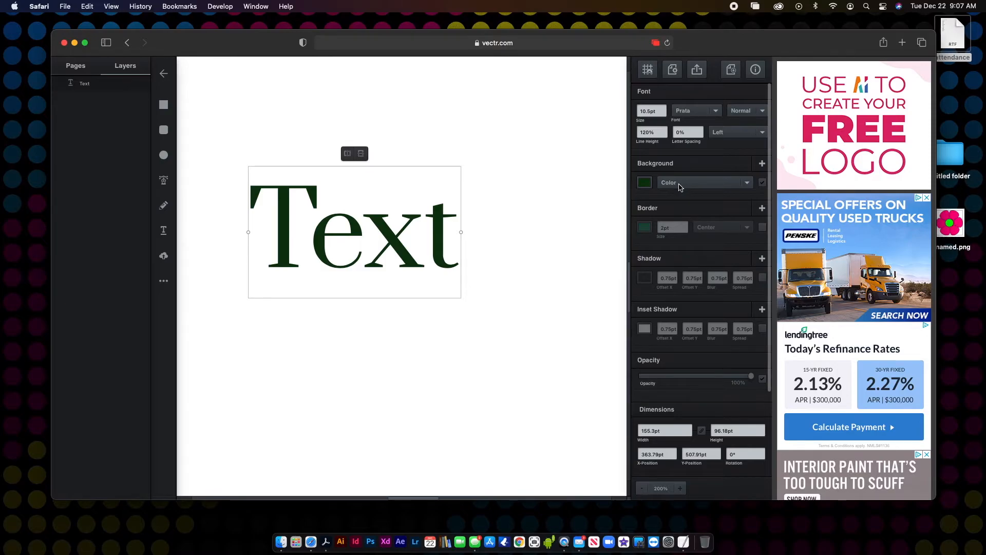
{"action": "key", "text": "super+minus"}
{"action": "key", "text": "super+minus"}
{"action": "left_click", "coordinate": [390, 306]}
{"action": "left_click_drag", "start_coordinate": [390, 272], "coordinate": [380, 269]}
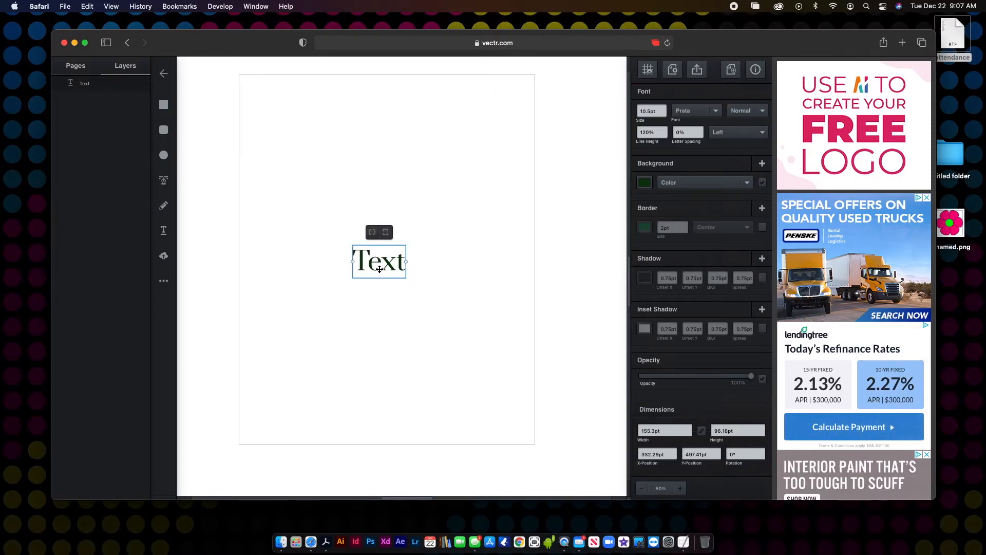
Step: Delete the text and move the browser window so the files on the desktop are uncovered
{"action": "key", "text": "BackSpace"}
{"action": "left_click_drag", "start_coordinate": [818, 39], "coordinate": [738, 42]}
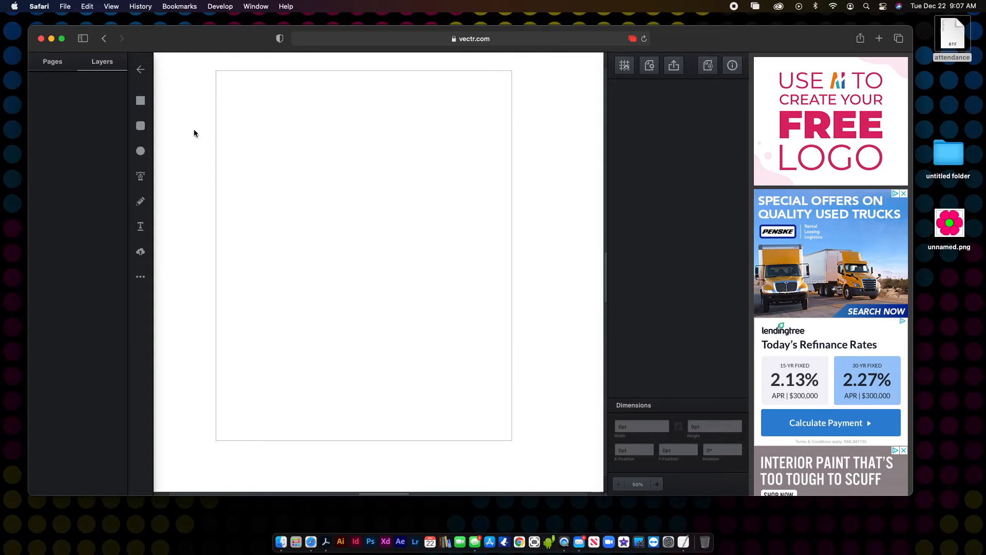
Step: Try twice to import unnamed.png from the Desktop folder by uploading it
{"action": "left_click", "coordinate": [140, 252]}
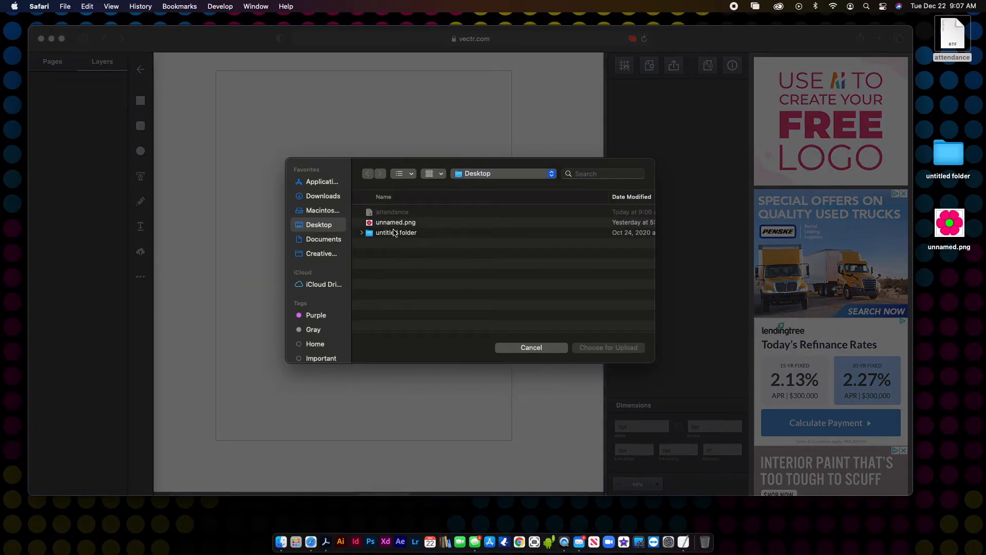
{"action": "left_click", "coordinate": [395, 226]}
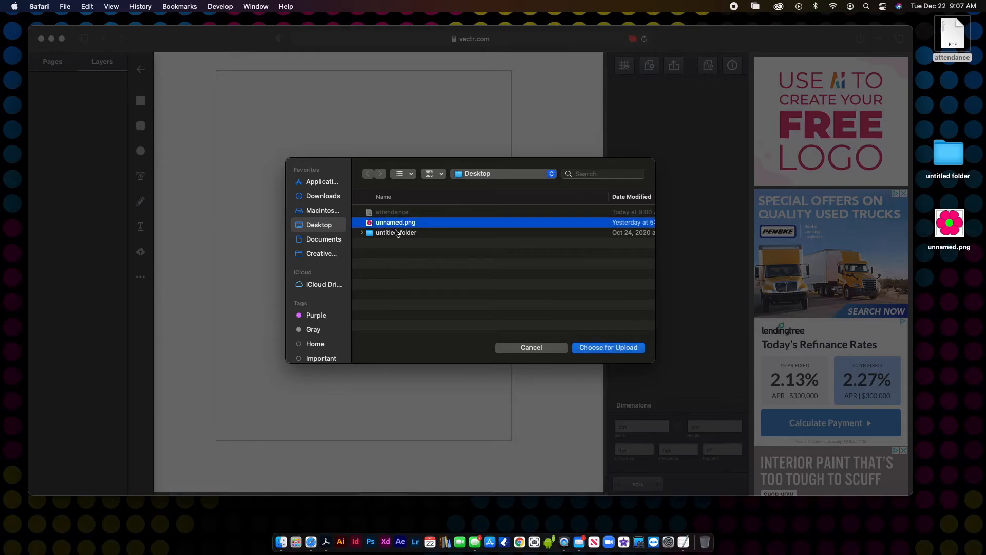
{"action": "left_click", "coordinate": [639, 348]}
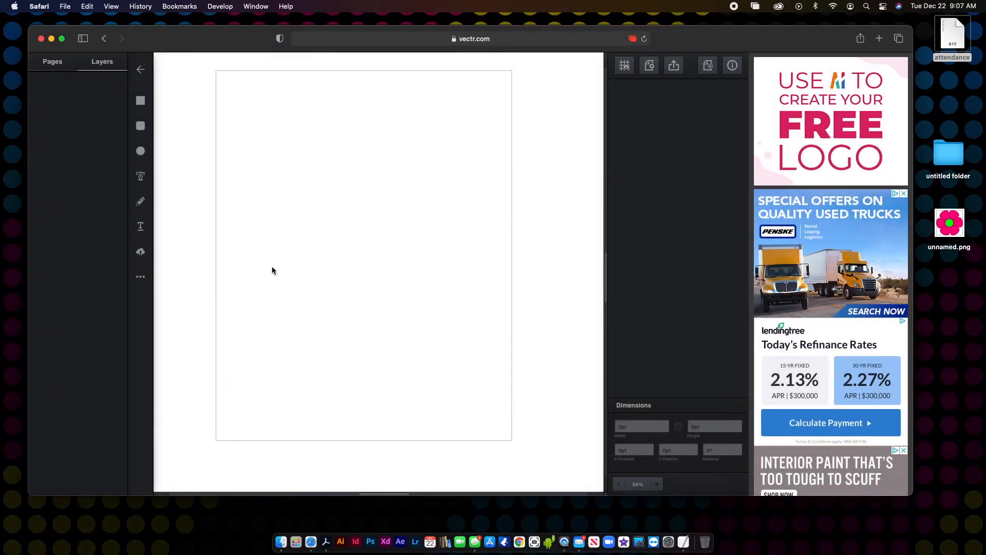
{"action": "left_click", "coordinate": [139, 253]}
{"action": "left_click", "coordinate": [393, 225]}
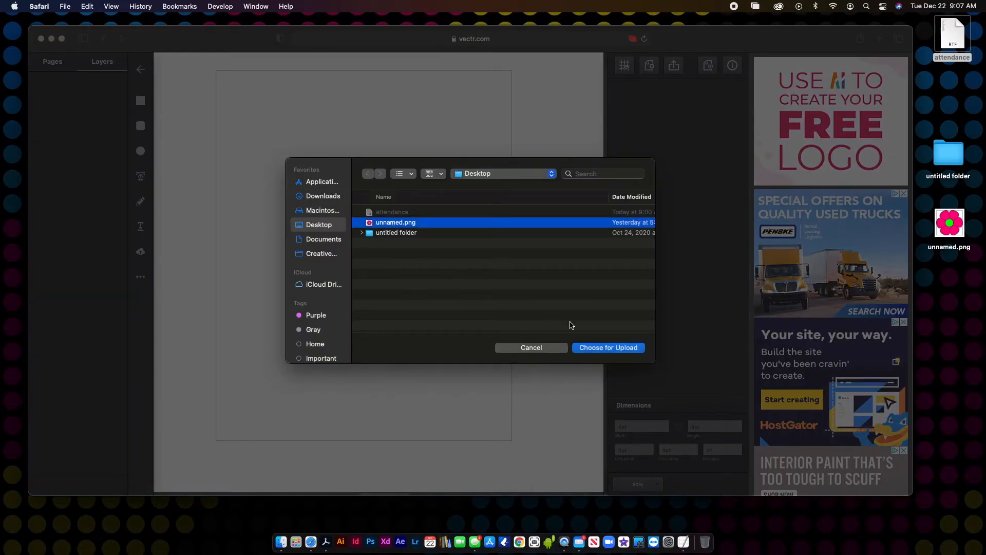
{"action": "left_click", "coordinate": [589, 349]}
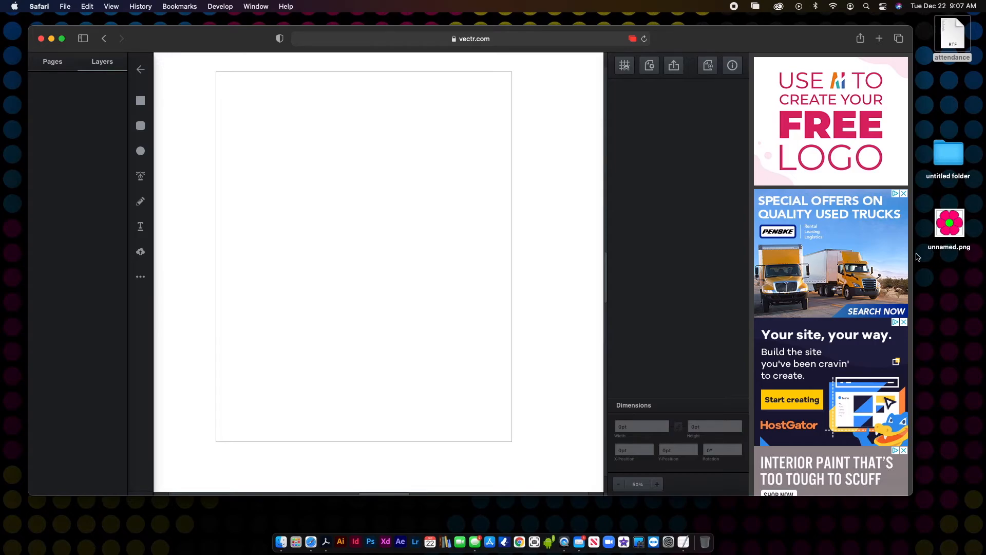
Step: Bring unnamed.png from the desktop onto the page as a layer named flower, and move it up and to the left
{"action": "left_click_drag", "start_coordinate": [949, 222], "coordinate": [403, 257]}
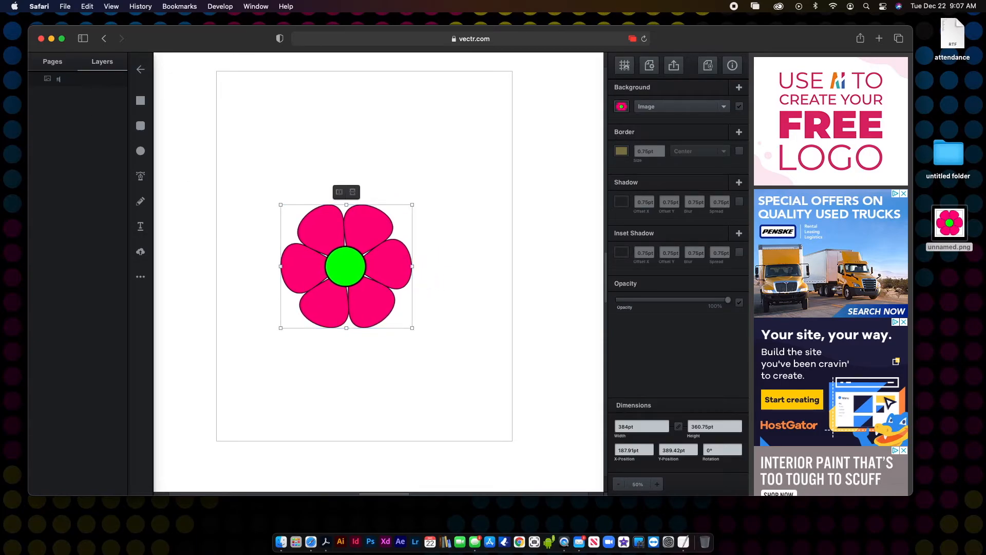
{"action": "left_click_drag", "start_coordinate": [344, 229], "coordinate": [323, 178]}
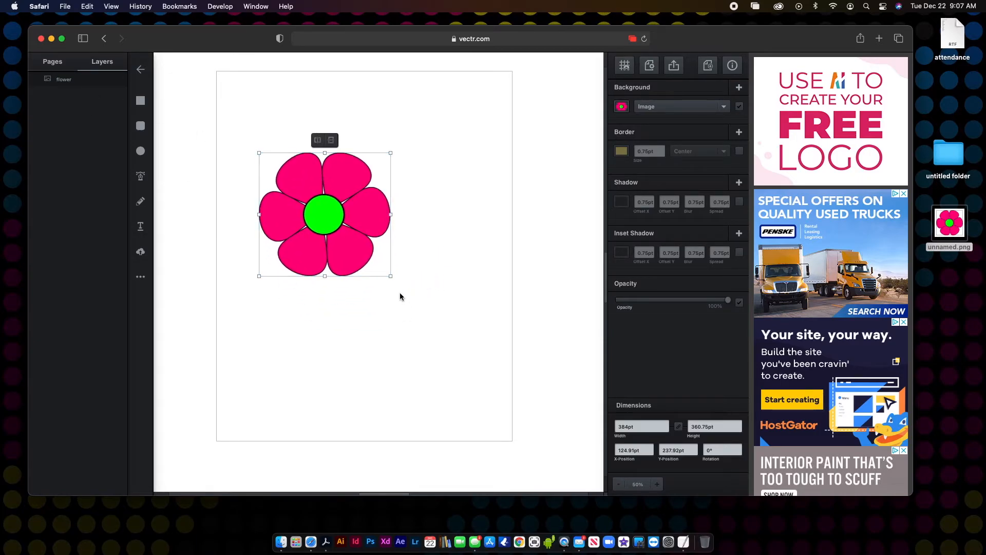
Step: Enlarge the flower image to about 645 by 619 pt and lower its opacity to about 45%
{"action": "mouse_move", "coordinate": [390, 275]}
{"action": "left_mouse_down"}
{"action": "mouse_move", "coordinate": [487, 376]}
{"action": "mouse_move", "coordinate": [406, 280]}
{"action": "left_mouse_up"}
{"action": "left_click", "coordinate": [739, 304]}
{"action": "left_click", "coordinate": [739, 304]}
{"action": "left_click_drag", "start_coordinate": [728, 301], "coordinate": [661, 304]}
{"action": "left_click", "coordinate": [739, 303]}
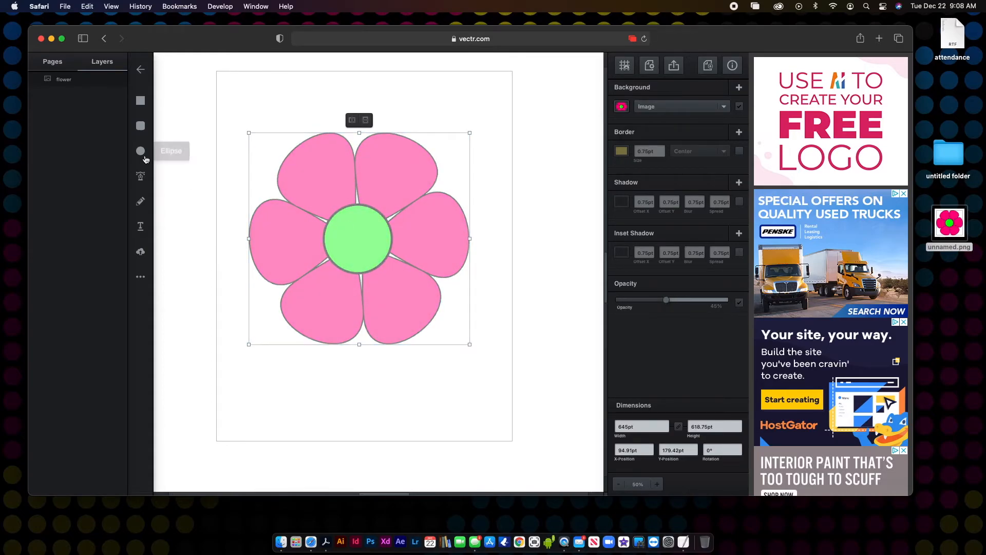
Step: Trace around the flower's six petals with one Pencil path about 671 by 594 pt
{"action": "left_click", "coordinate": [140, 202]}
{"action": "mouse_move", "coordinate": [325, 223]}
{"action": "left_mouse_down"}
{"action": "mouse_move", "coordinate": [285, 200]}
{"action": "mouse_move", "coordinate": [257, 202]}
{"action": "mouse_move", "coordinate": [245, 246]}
{"action": "left_mouse_up"}
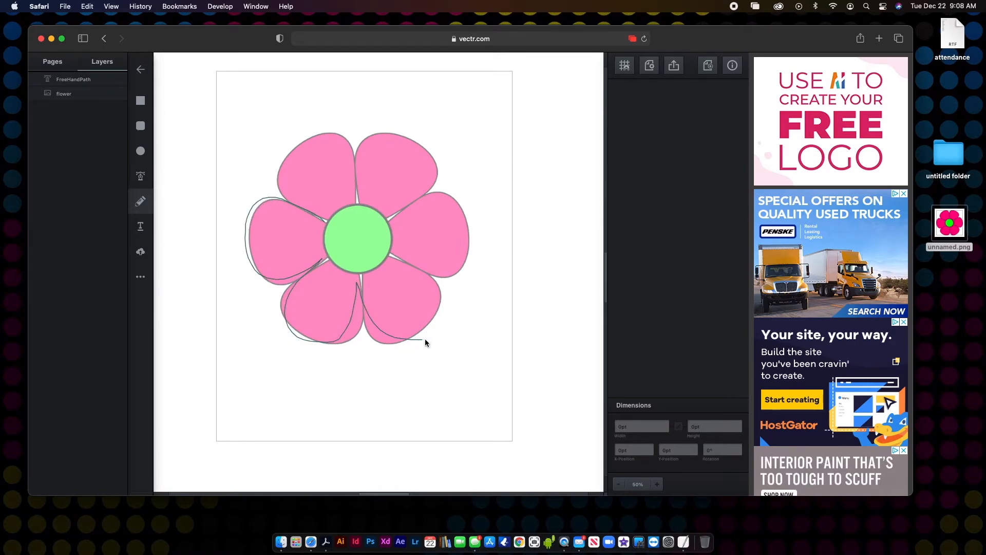
{"action": "mouse_move", "coordinate": [444, 199]}
{"action": "left_mouse_down"}
{"action": "mouse_move", "coordinate": [374, 223]}
{"action": "mouse_move", "coordinate": [409, 140]}
{"action": "mouse_move", "coordinate": [354, 177]}
{"action": "mouse_move", "coordinate": [356, 205]}
{"action": "mouse_move", "coordinate": [275, 157]}
{"action": "mouse_move", "coordinate": [286, 202]}
{"action": "mouse_move", "coordinate": [335, 224]}
{"action": "left_mouse_up"}
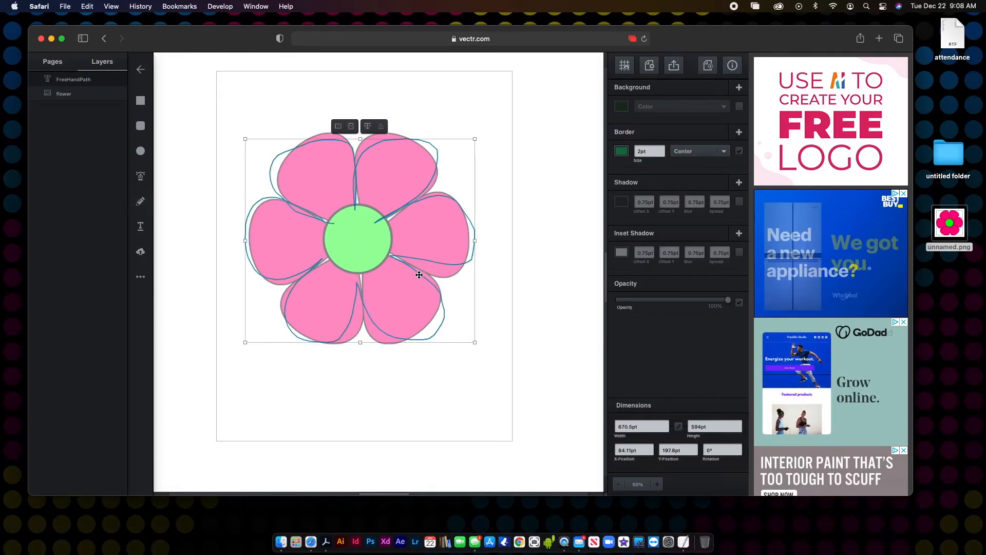
Step: Hide and show the flower layer to compare it with the trace, and delete both the flower and the trace from the page
{"action": "left_click", "coordinate": [64, 95]}
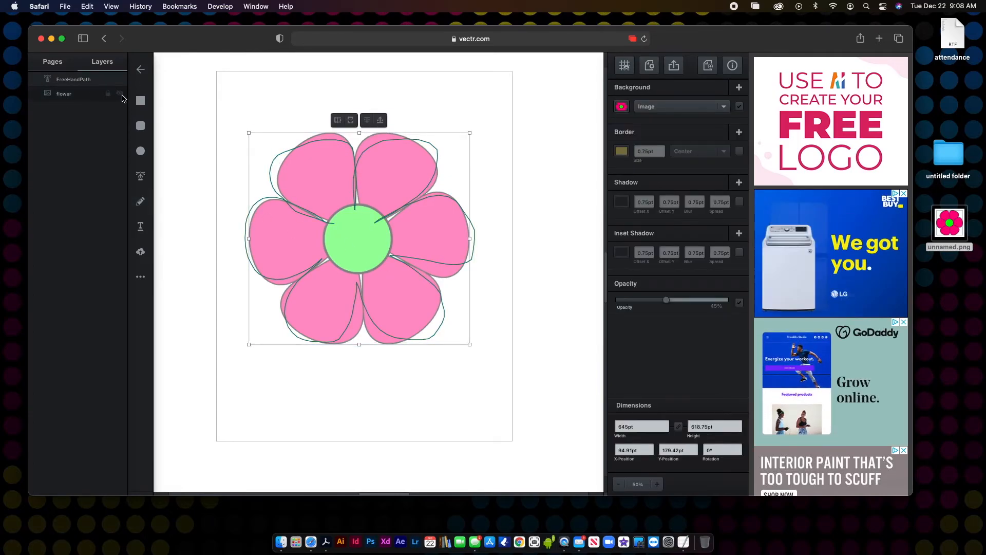
{"action": "left_click", "coordinate": [119, 94]}
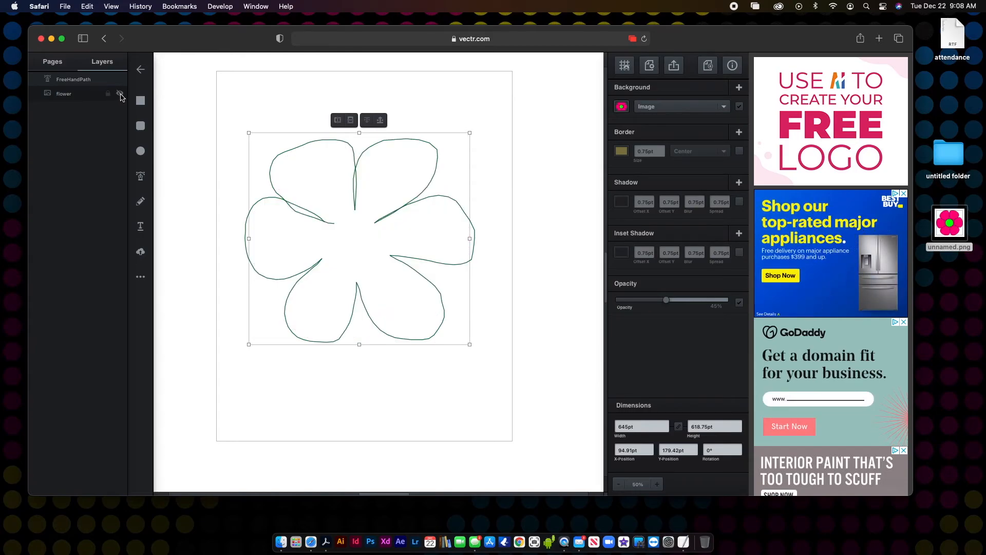
{"action": "left_click", "coordinate": [120, 94]}
{"action": "left_click_drag", "start_coordinate": [260, 122], "coordinate": [504, 375]}
{"action": "key", "text": "Delete"}
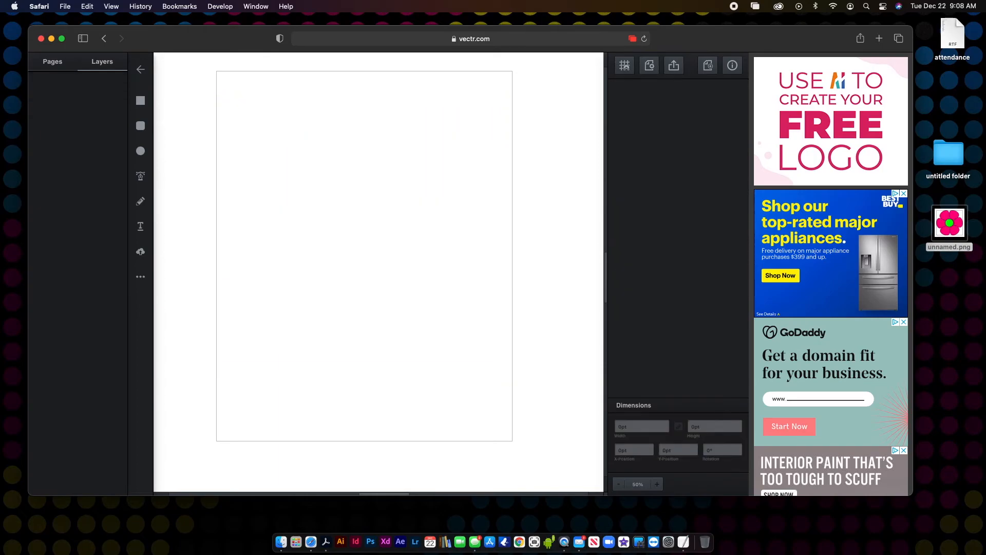
Step: Draw a dark green ellipse about 524 by 488 pt and move it down and left to about X 128, Y 307 pt
{"action": "left_click", "coordinate": [140, 150]}
{"action": "left_click_drag", "start_coordinate": [301, 142], "coordinate": [481, 309]}
{"action": "left_click_drag", "start_coordinate": [403, 210], "coordinate": [362, 243]}
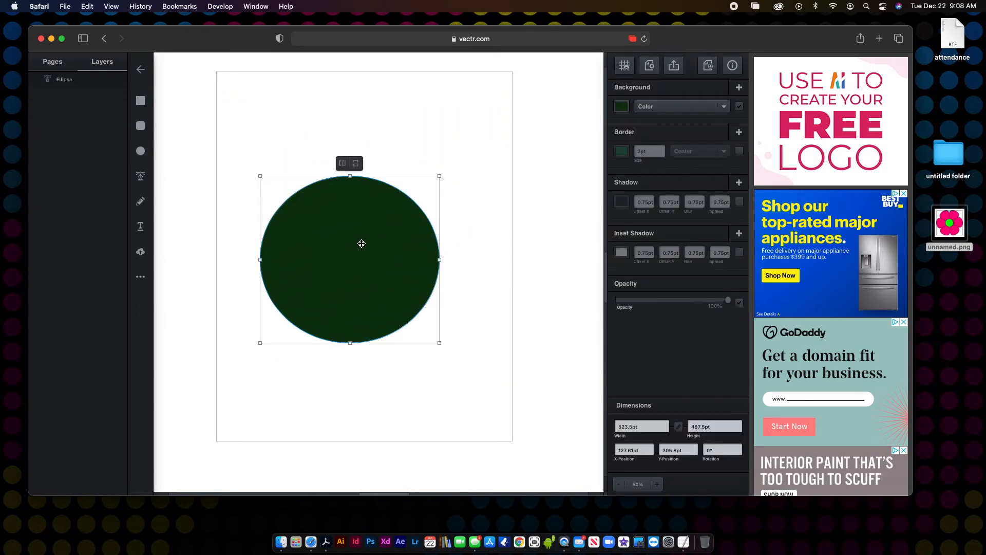
Step: Return to the file list and rename the untitled file as tee shirt
{"action": "left_click", "coordinate": [142, 72]}
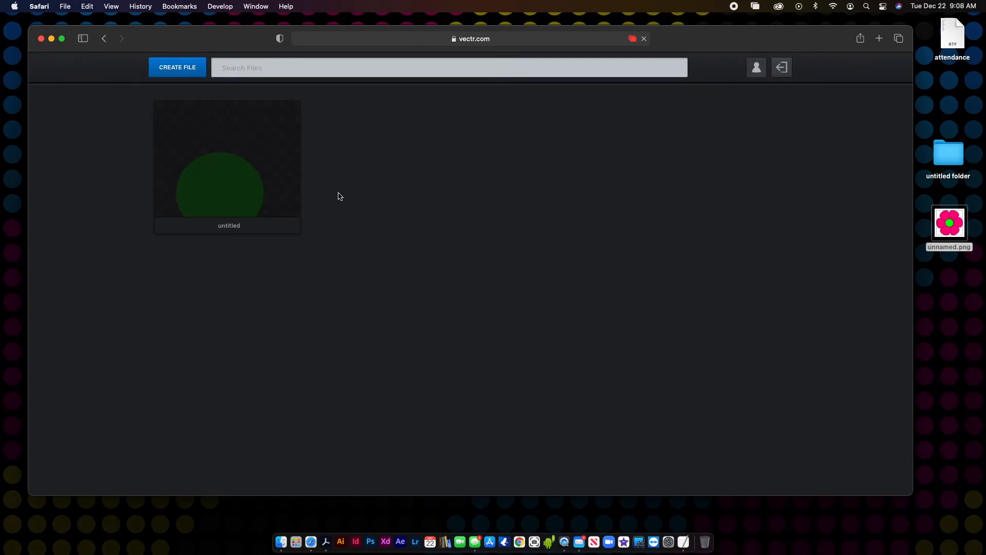
{"action": "double_click", "coordinate": [235, 206]}
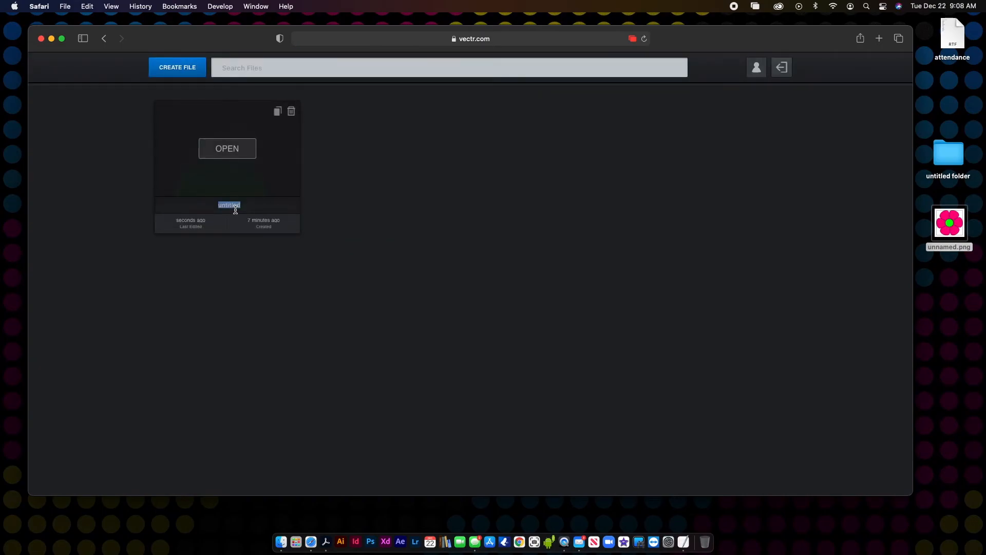
{"action": "type", "text": "tee shirt"}
{"action": "key", "text": "Return"}
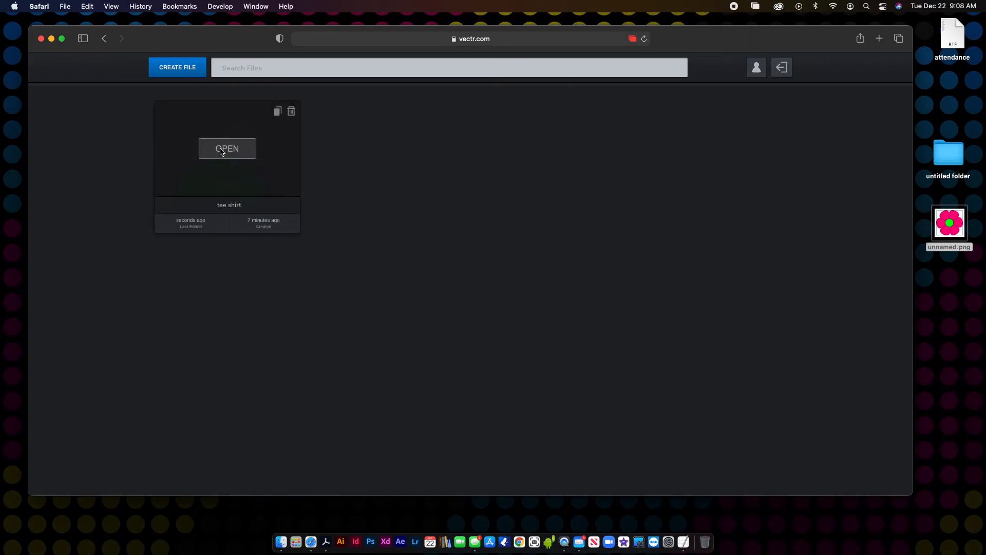
Step: Open the tee shirt file, go back to the file list, and open the file again
{"action": "left_click", "coordinate": [221, 152]}
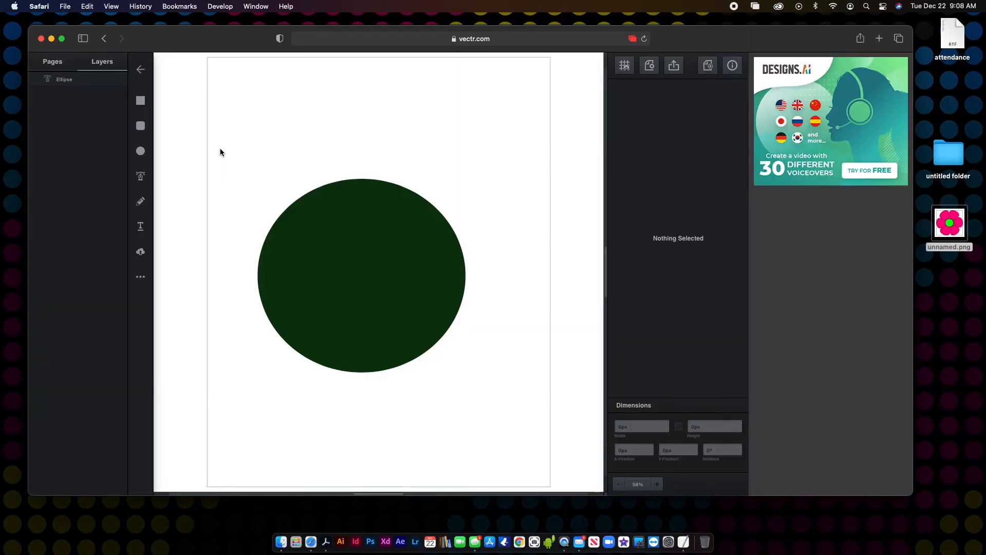
{"action": "left_click", "coordinate": [141, 69]}
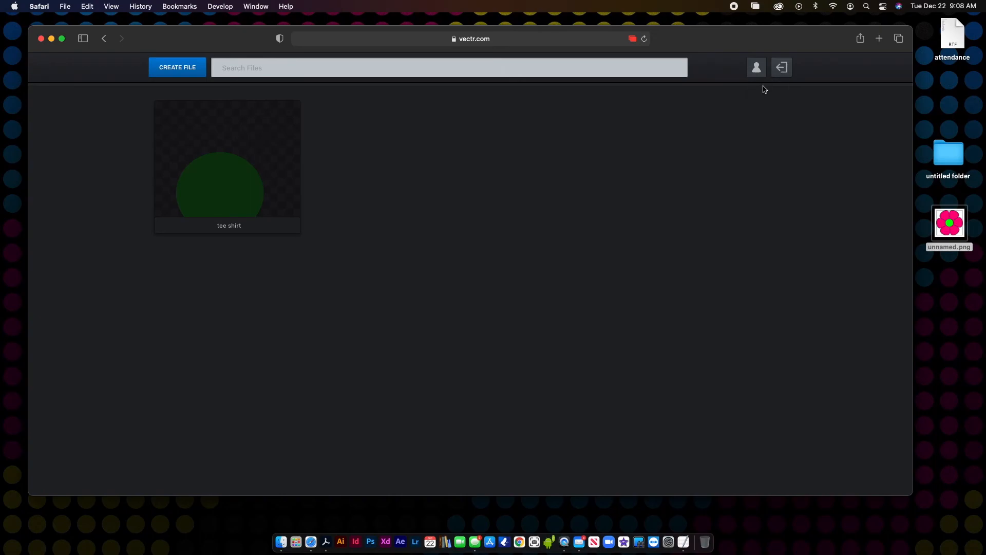
{"action": "left_click", "coordinate": [241, 157]}
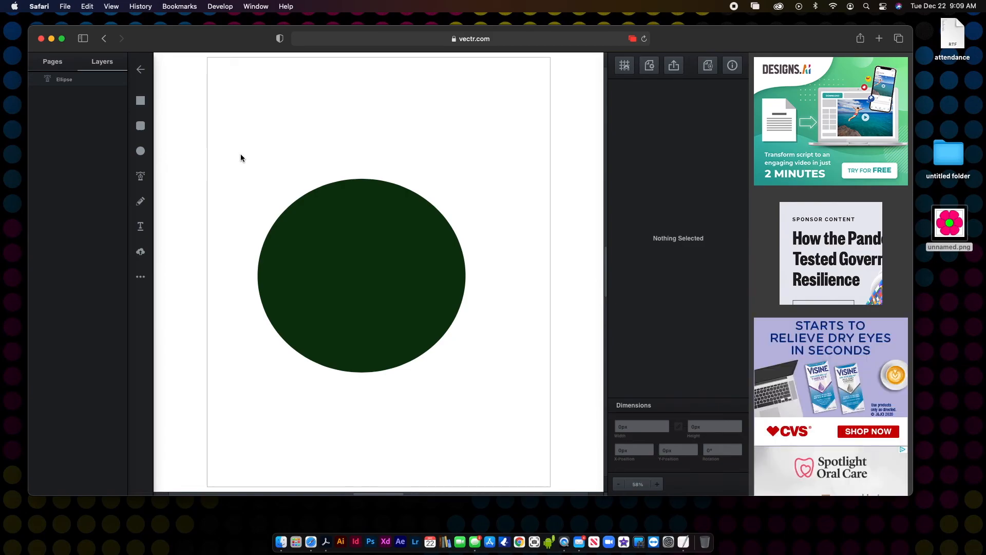
Step: Export the whole page in png format and save the image from the export preview onto the desktop
{"action": "left_click_drag", "start_coordinate": [712, 38], "coordinate": [684, 29]}
{"action": "left_click", "coordinate": [645, 59]}
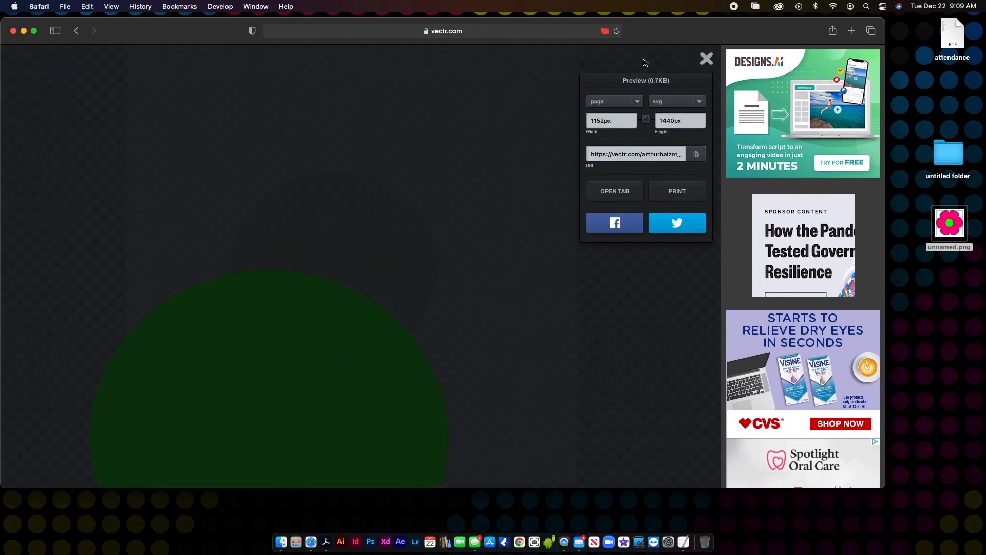
{"action": "left_click", "coordinate": [662, 102]}
{"action": "left_click", "coordinate": [667, 112]}
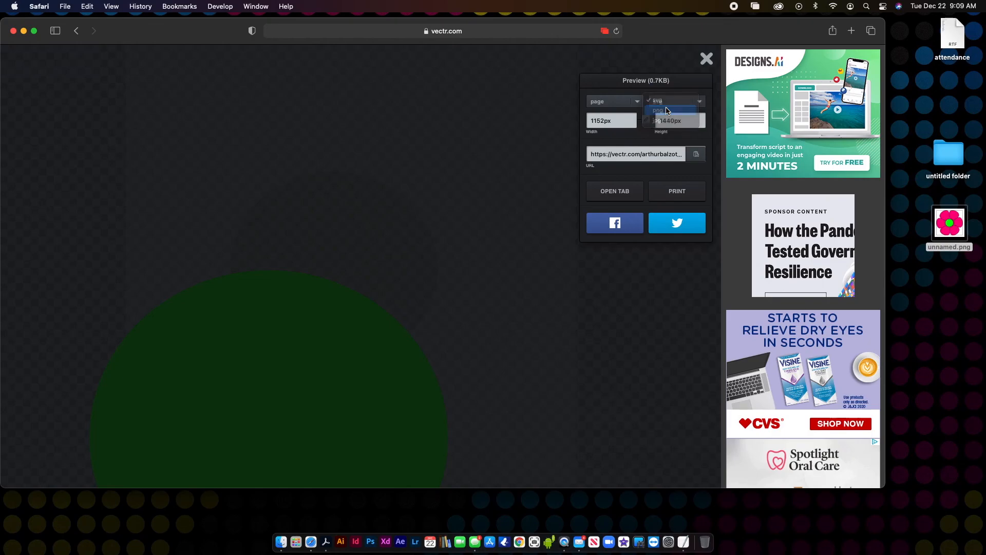
{"action": "scroll", "coordinate": [511, 133], "scroll_direction": "down", "scroll_amount": 3}
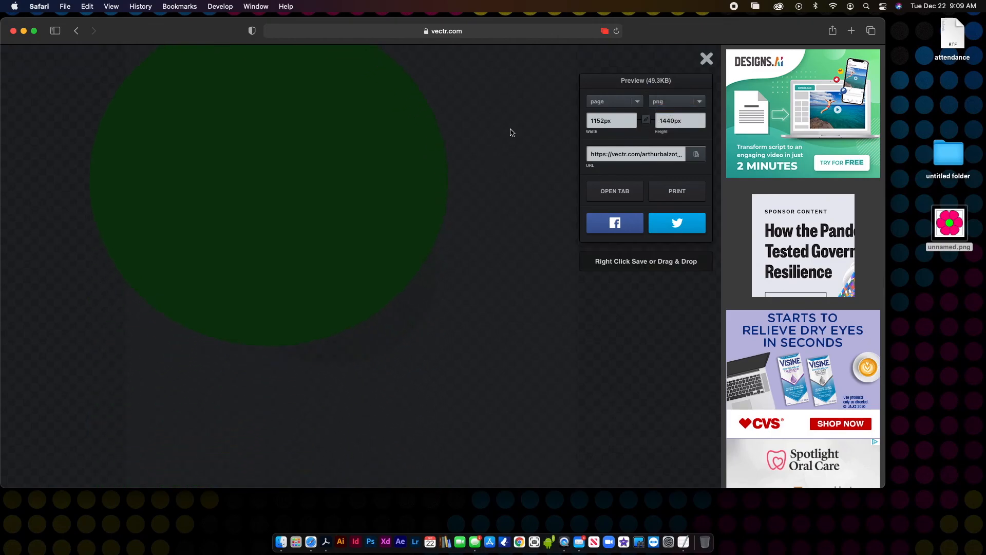
{"action": "left_click_drag", "start_coordinate": [309, 200], "coordinate": [936, 407]}
{"action": "left_click", "coordinate": [451, 244]}
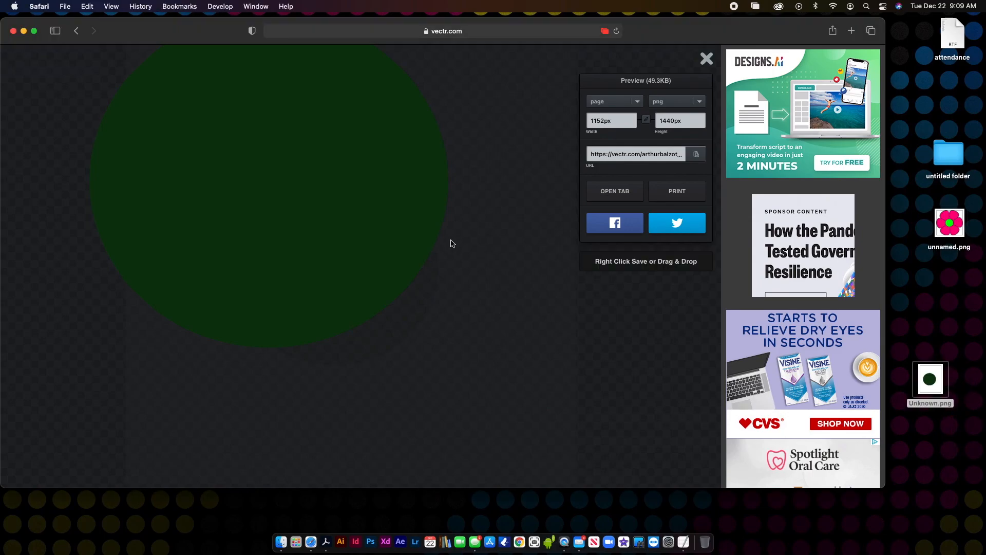
Step: Check the save options for the preview image, and view the exported Unknown.png from the desktop in Preview before closing it
{"action": "right_click", "coordinate": [330, 184]}
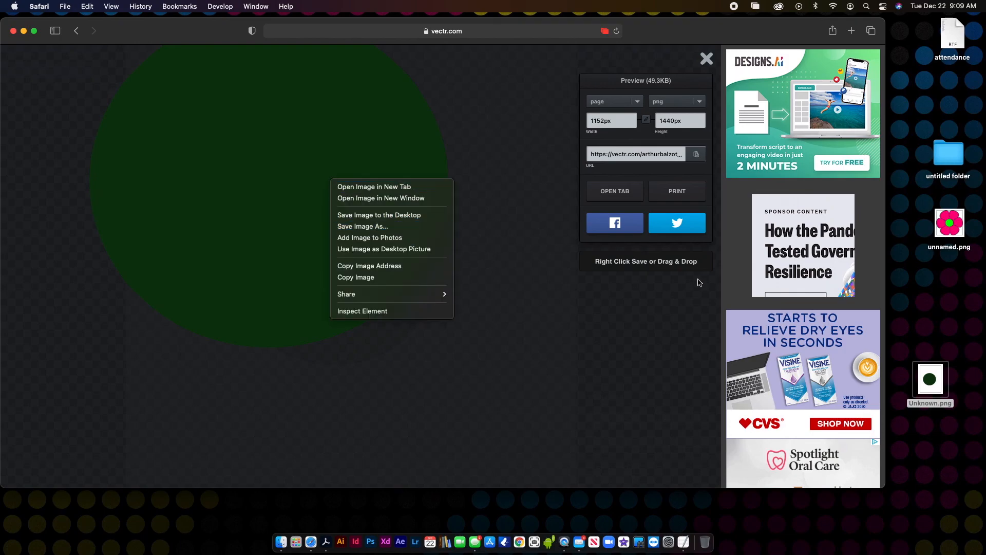
{"action": "left_click", "coordinate": [931, 379]}
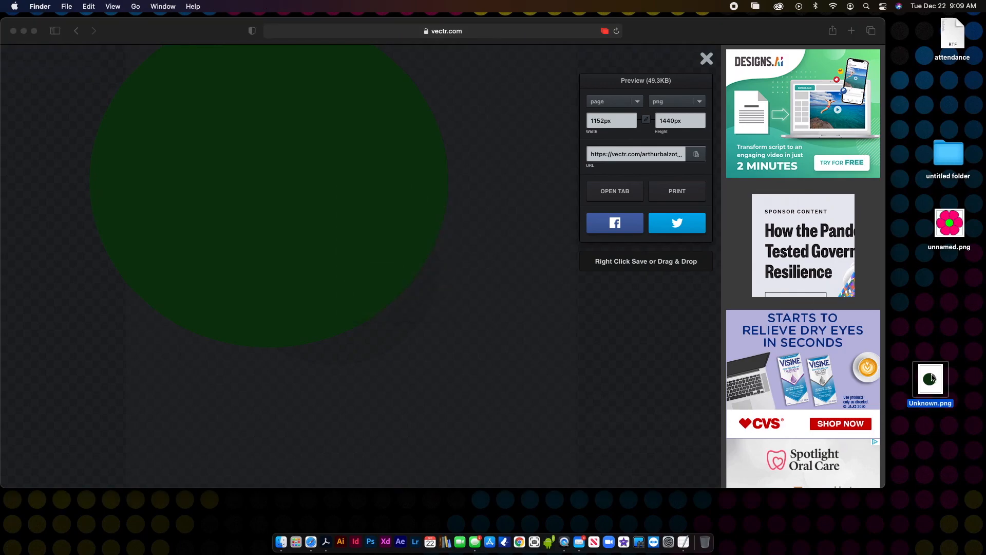
{"action": "double_click", "coordinate": [931, 379]}
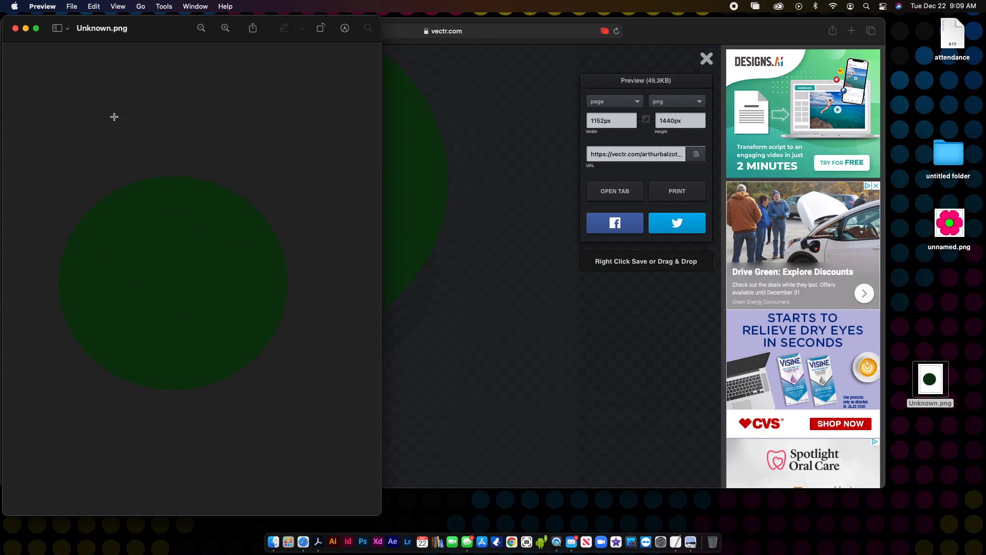
{"action": "left_click", "coordinate": [16, 28]}
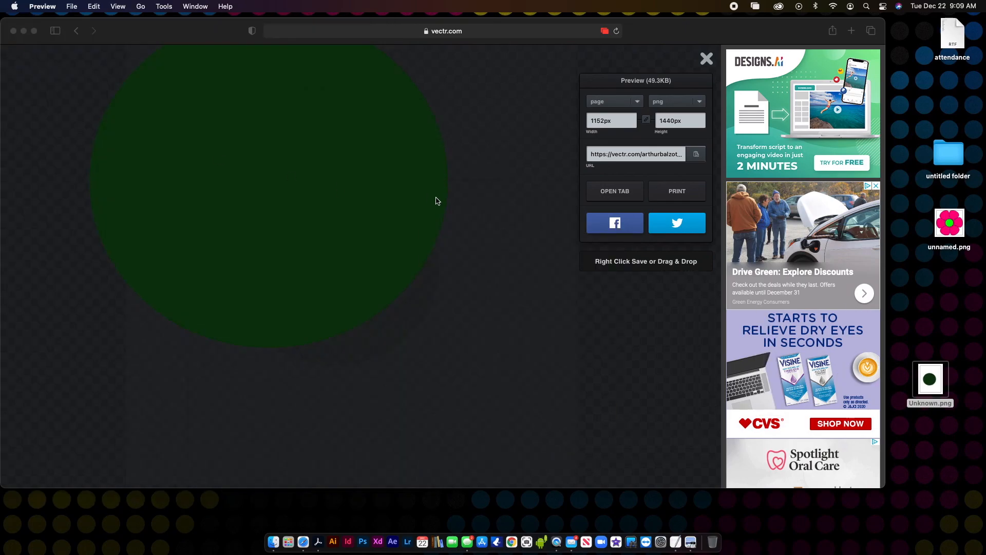